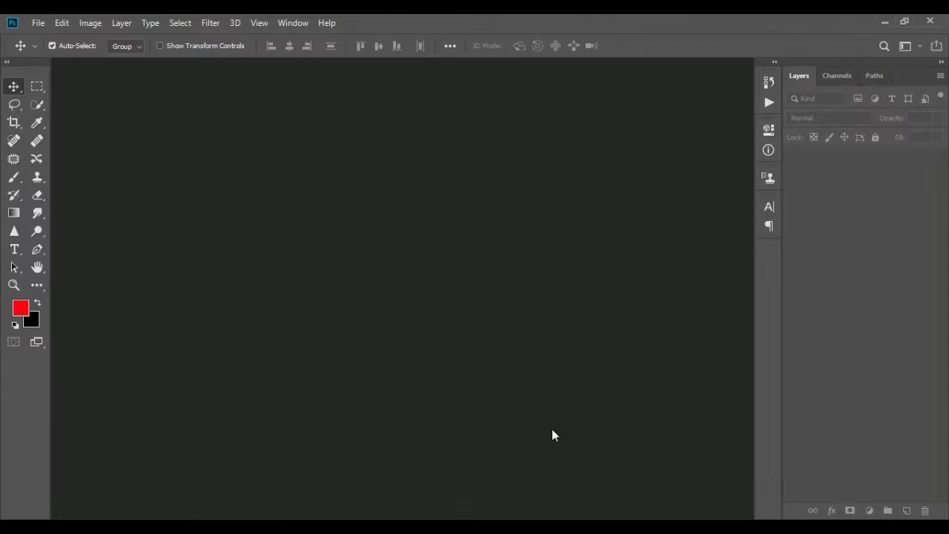
Step: Open the File menu on the empty Photoshop workspace
click(39, 23)
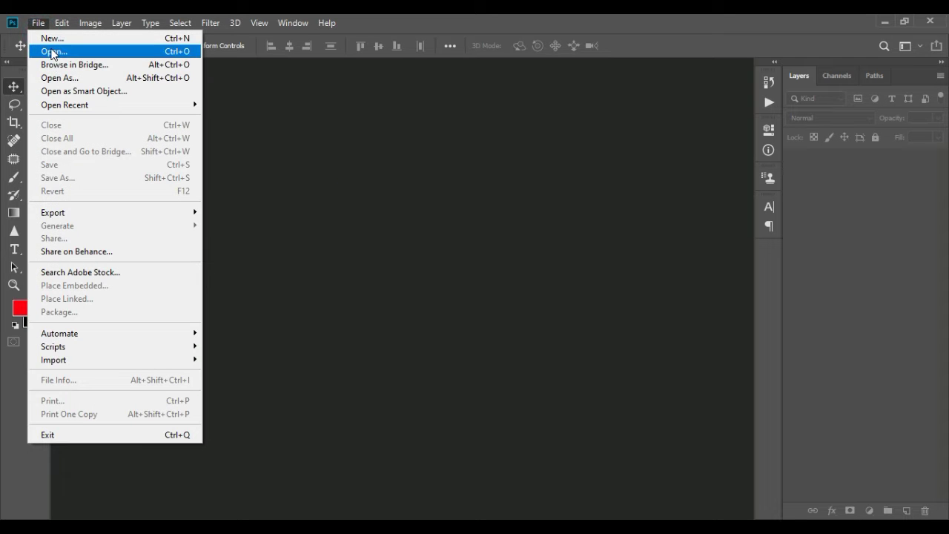
Step: Open 01 Size.jpg from Local Disk (E:) > Shivaji Maharaj 02 as the blank poster canvas
click(54, 52)
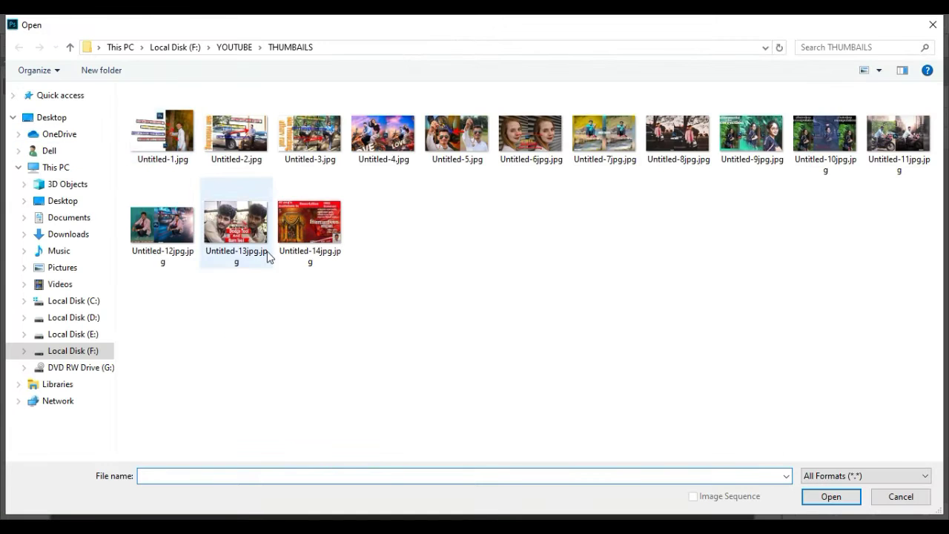
click(94, 338)
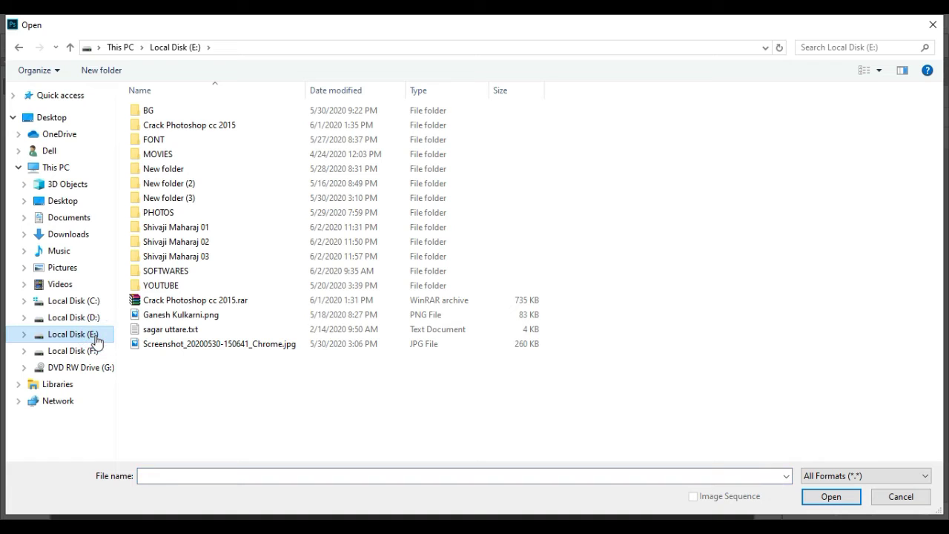
double_click(215, 241)
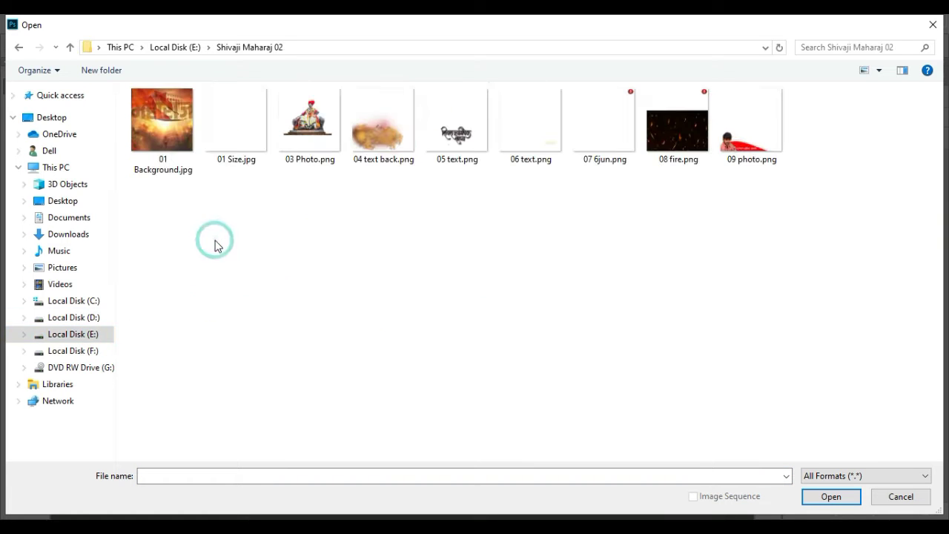
click(239, 129)
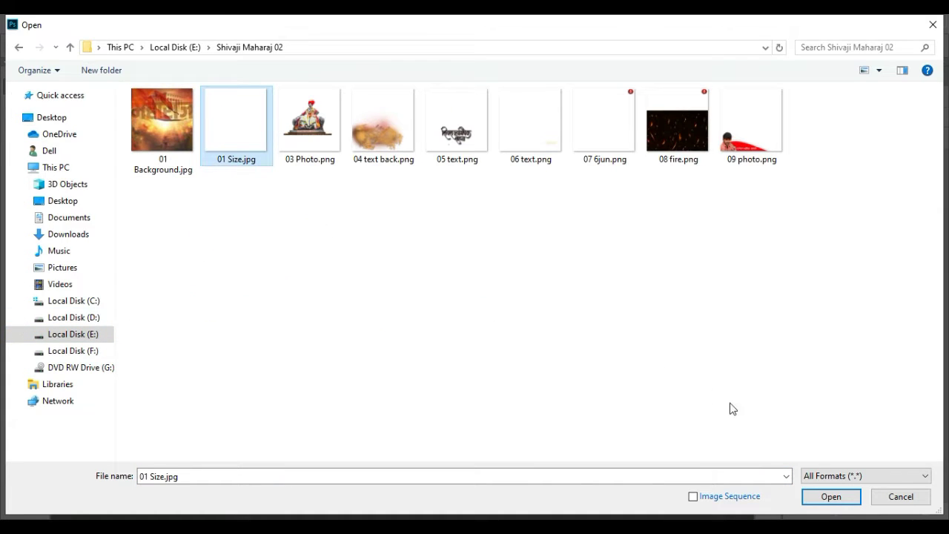
click(808, 497)
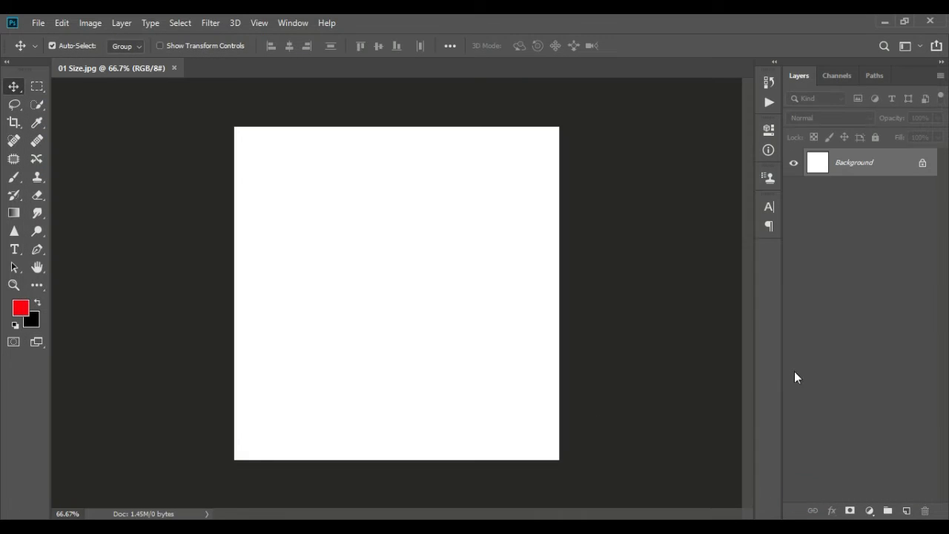
Step: Embed 01 Background.jpg, the orange flag-and-fort image, over the whole canvas and commit it
click(35, 22)
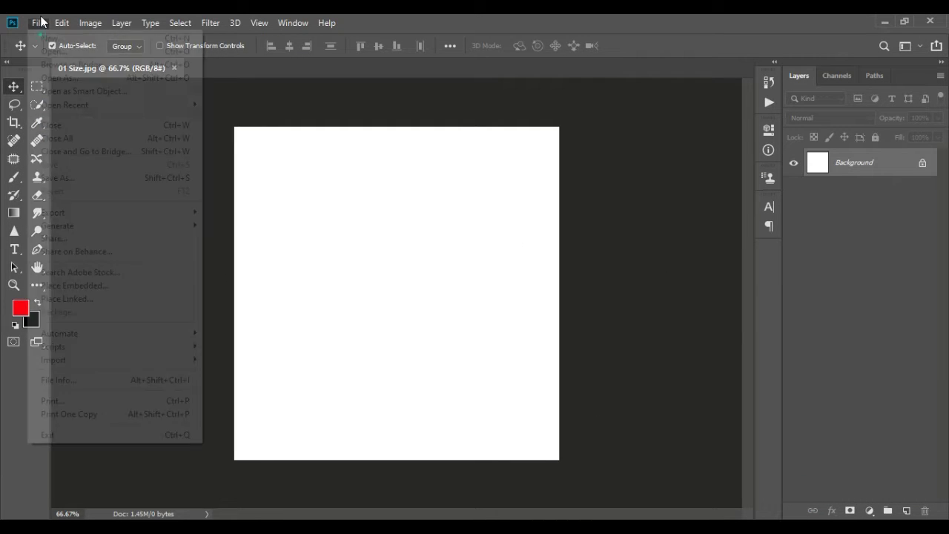
click(87, 285)
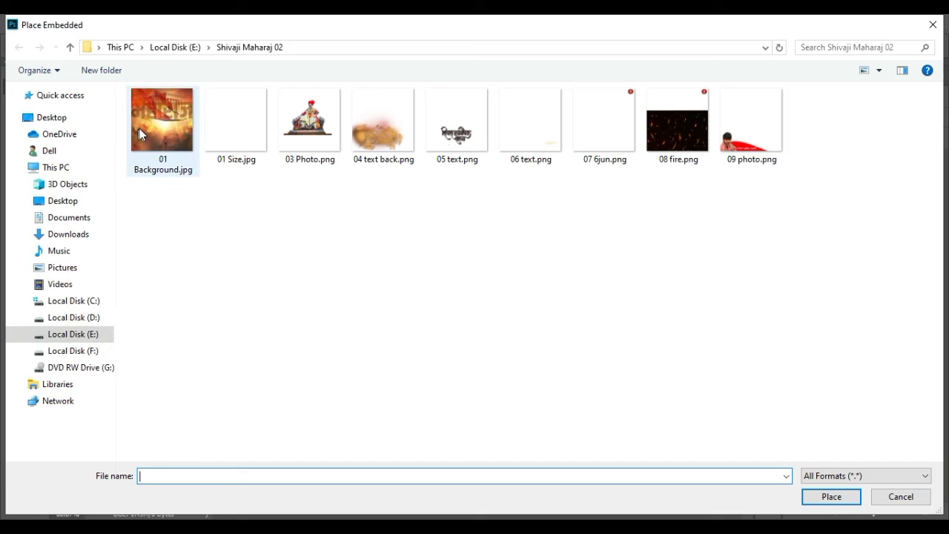
click(139, 128)
click(813, 496)
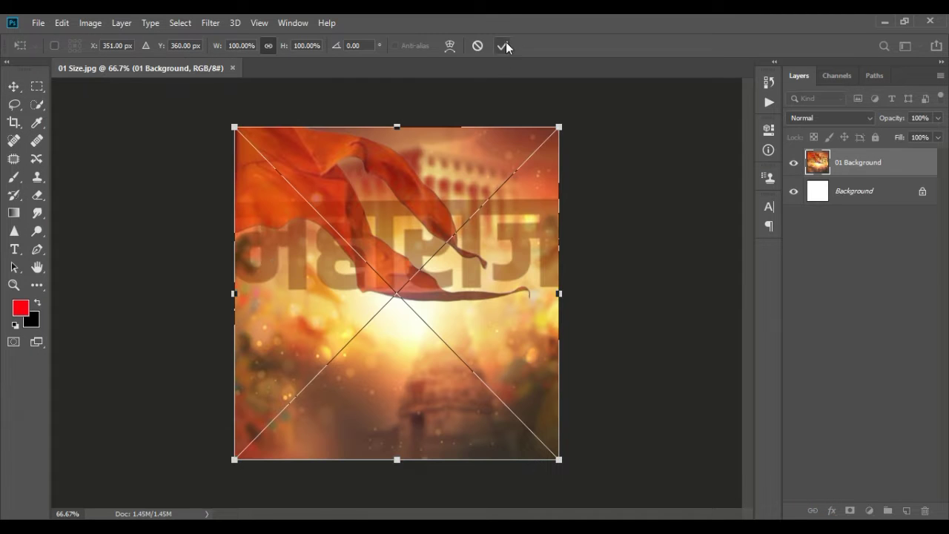
click(504, 46)
Step: Rasterize the 01 Background layer and toggle its visibility to compare
key(e)
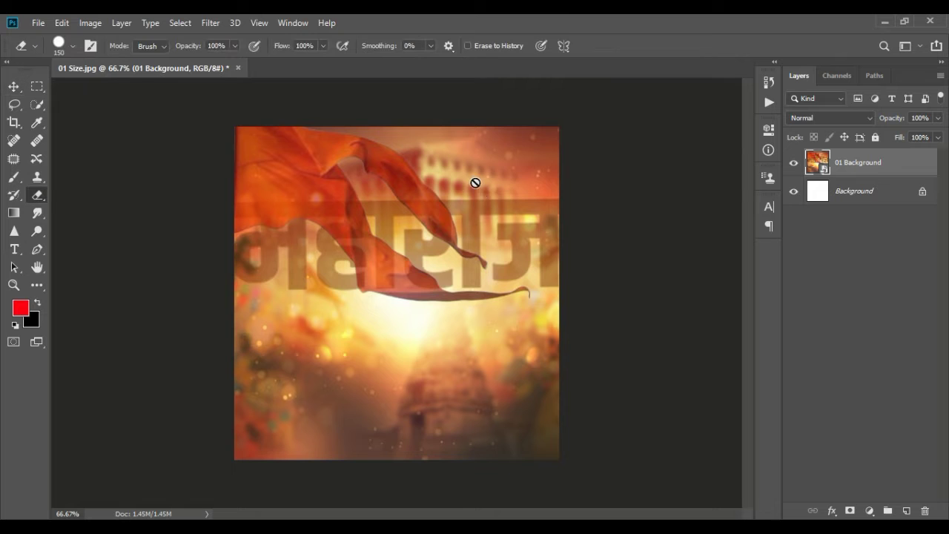
click(475, 182)
click(464, 226)
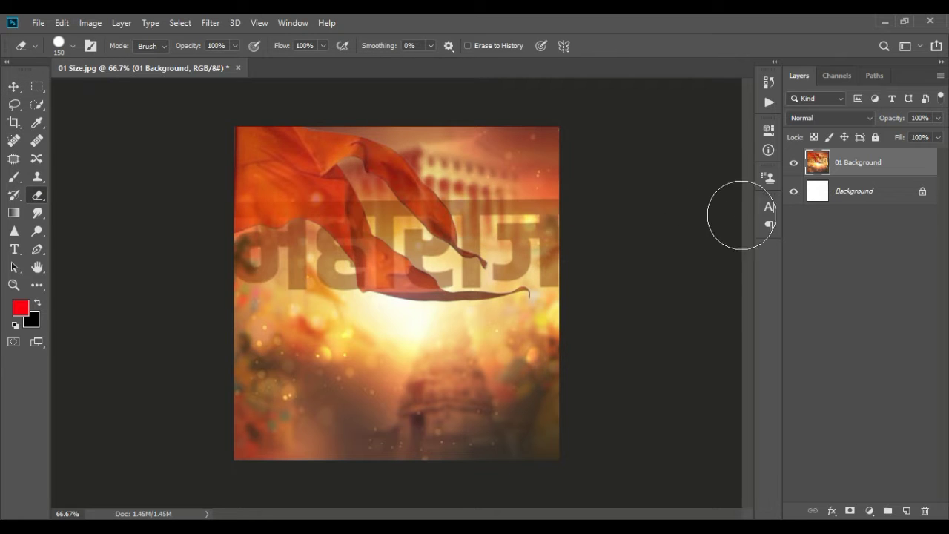
click(793, 164)
click(793, 163)
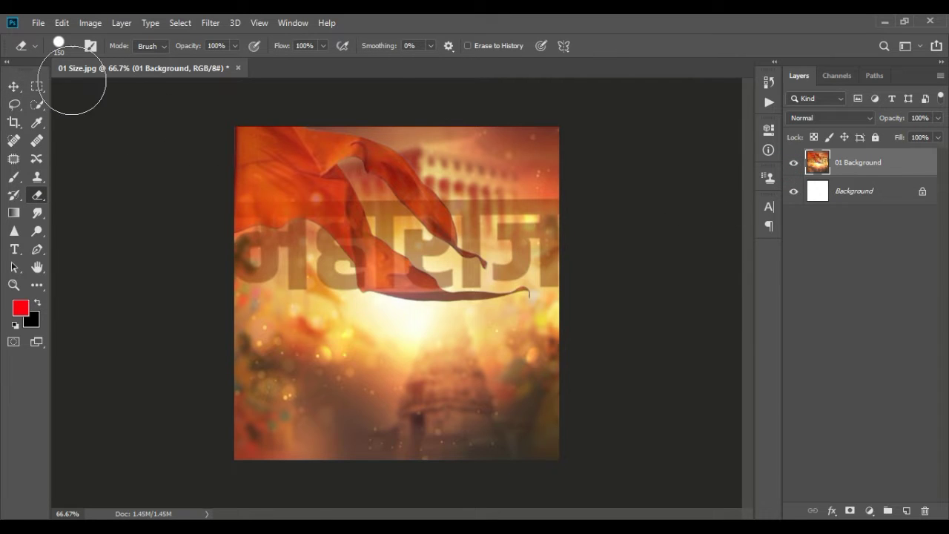
Step: Add a Hue/Saturation adjustment with Saturation +15 and Lightness -7, then merge it into 01 Background
click(870, 511)
click(876, 378)
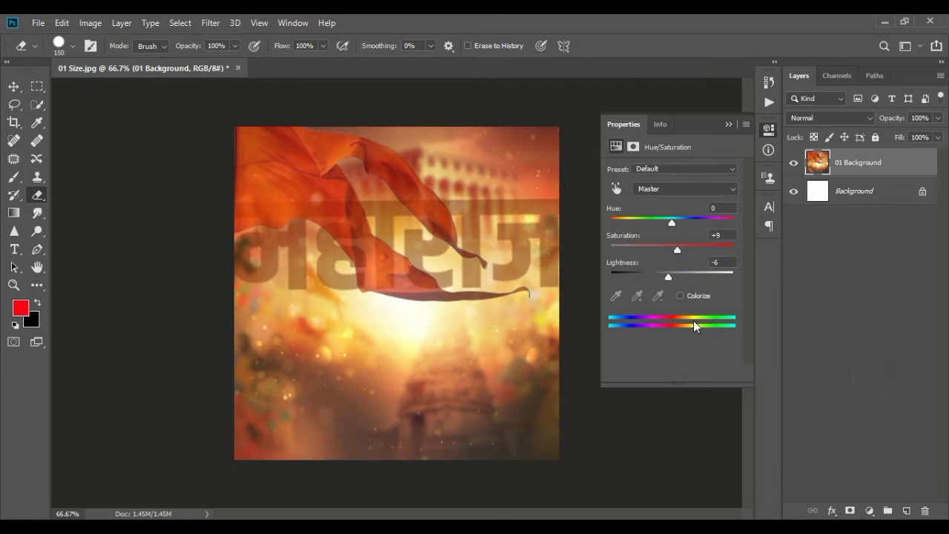
click(682, 249)
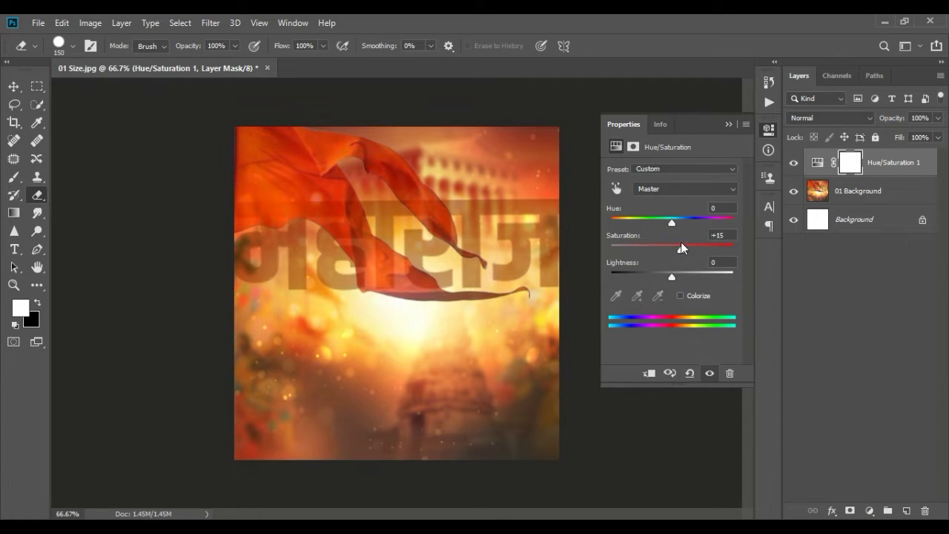
click(669, 275)
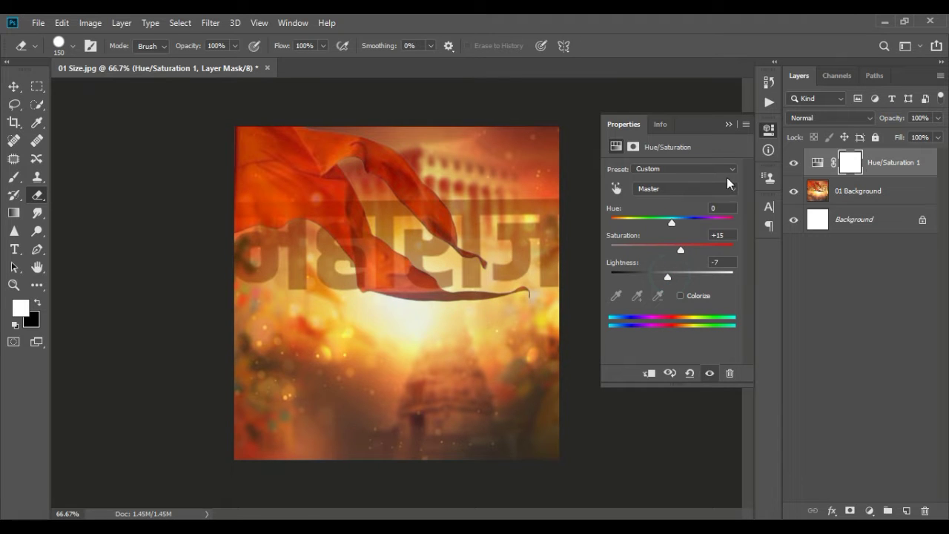
click(731, 124)
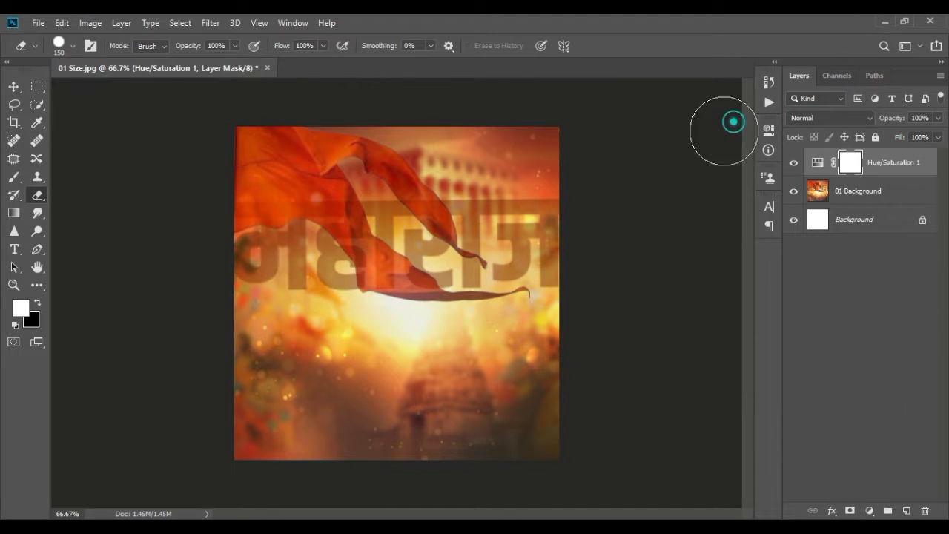
double_click(864, 191)
click(895, 164)
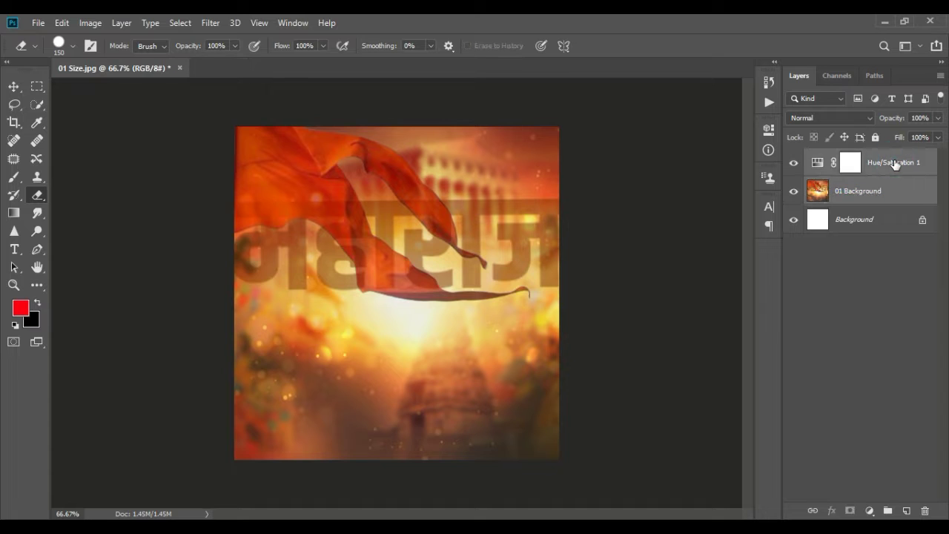
key(ctrl+e)
Step: Embed 03 Photo.png, the throne statue image, above the merged Hue/Saturation 1 layer
click(794, 162)
click(794, 162)
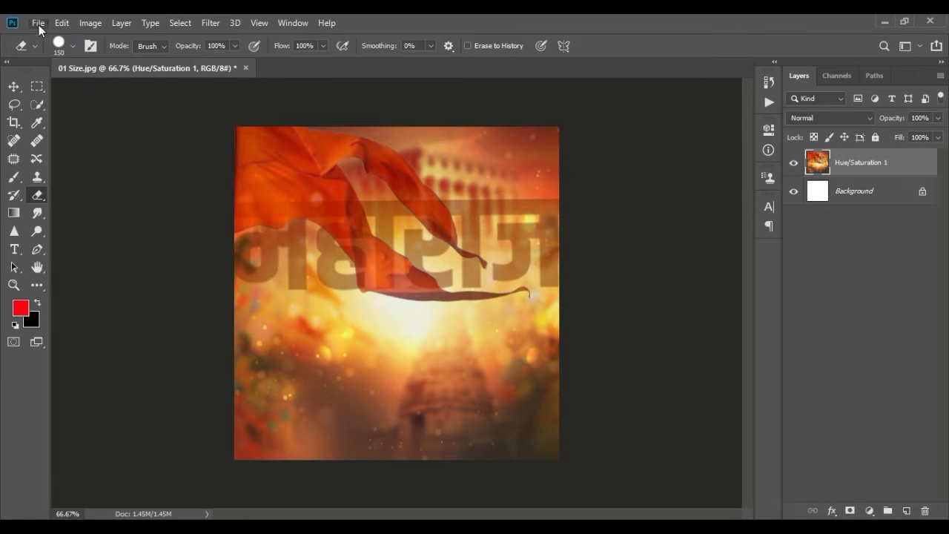
click(39, 25)
click(100, 285)
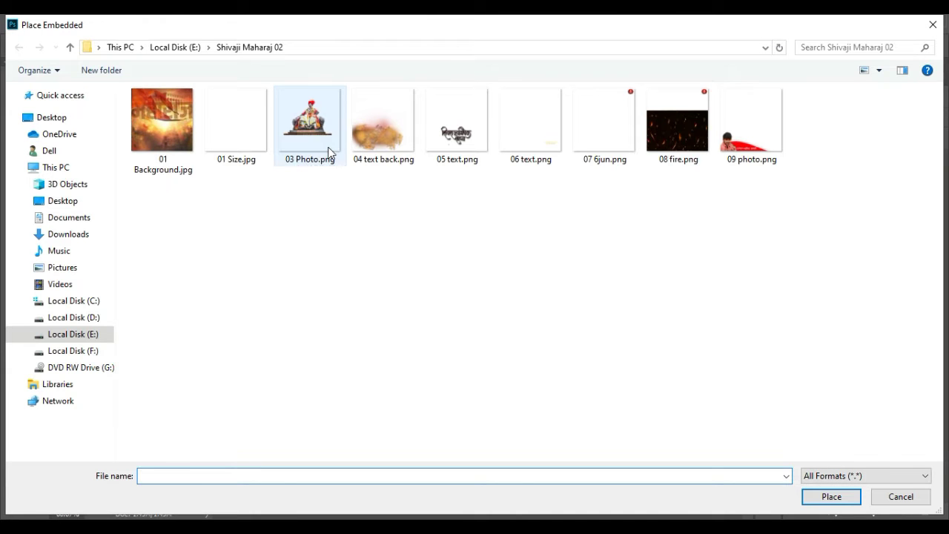
click(328, 153)
click(831, 497)
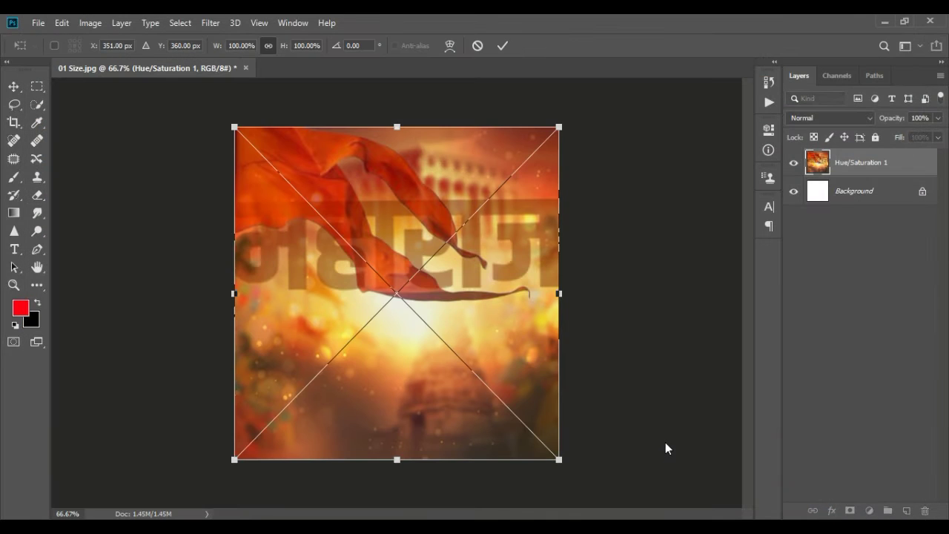
click(502, 46)
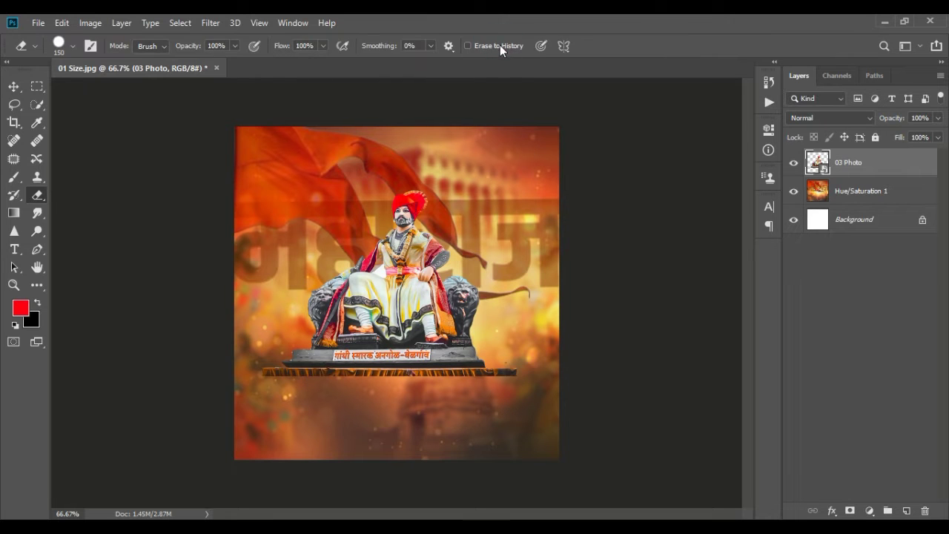
Step: Enlarge the 03 Photo statue layer to about 102% with Free Transform
key(ctrl+t)
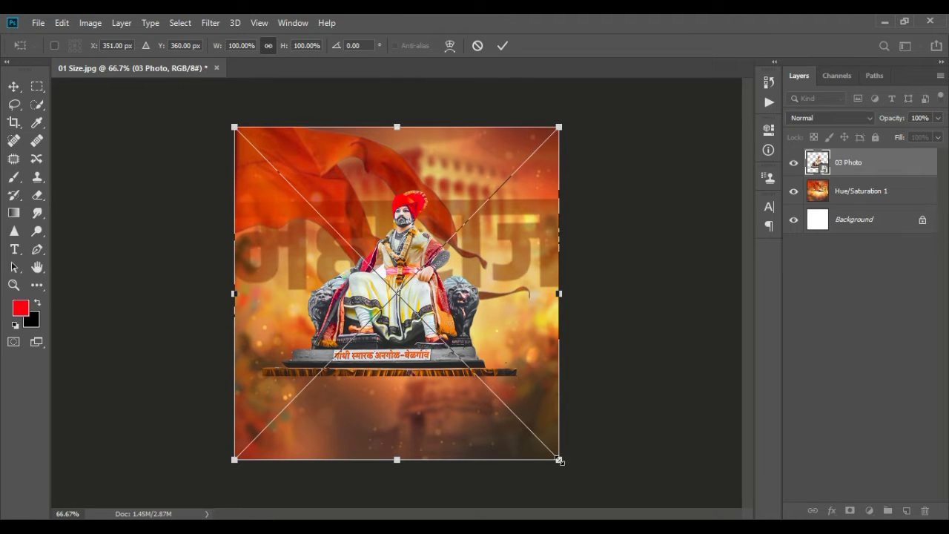
drag(558, 460, 566, 465)
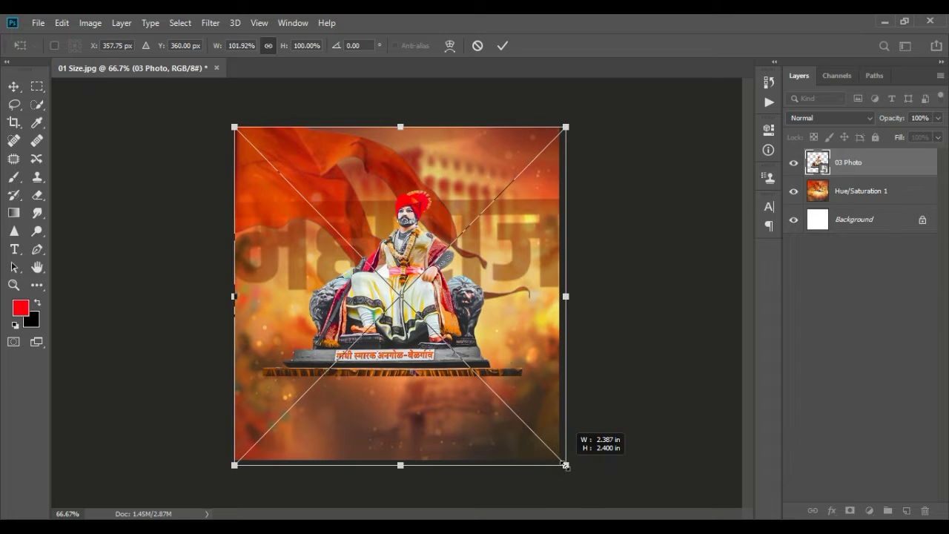
click(504, 45)
Step: Embed 04 text back.png, the golden dust texture, nudged slightly down over the statue's base
key(e)
click(37, 22)
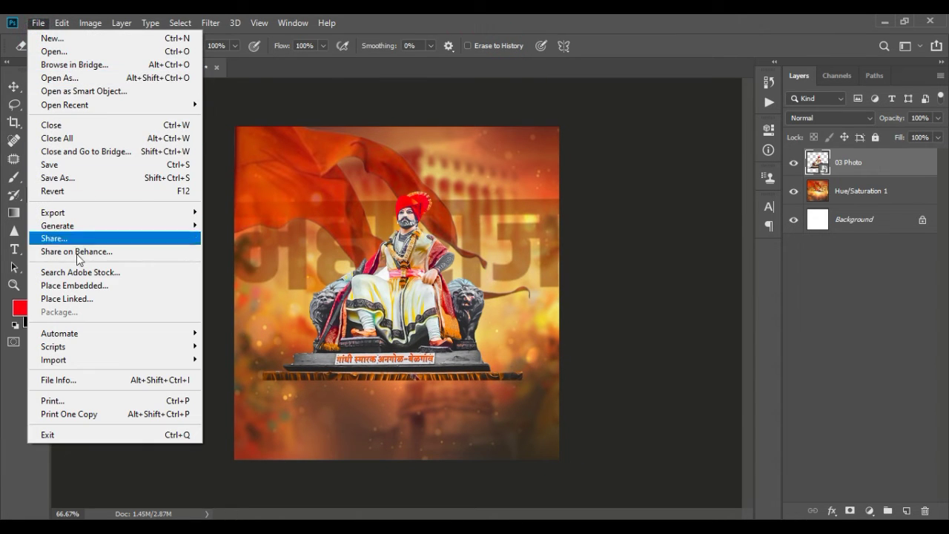
click(324, 311)
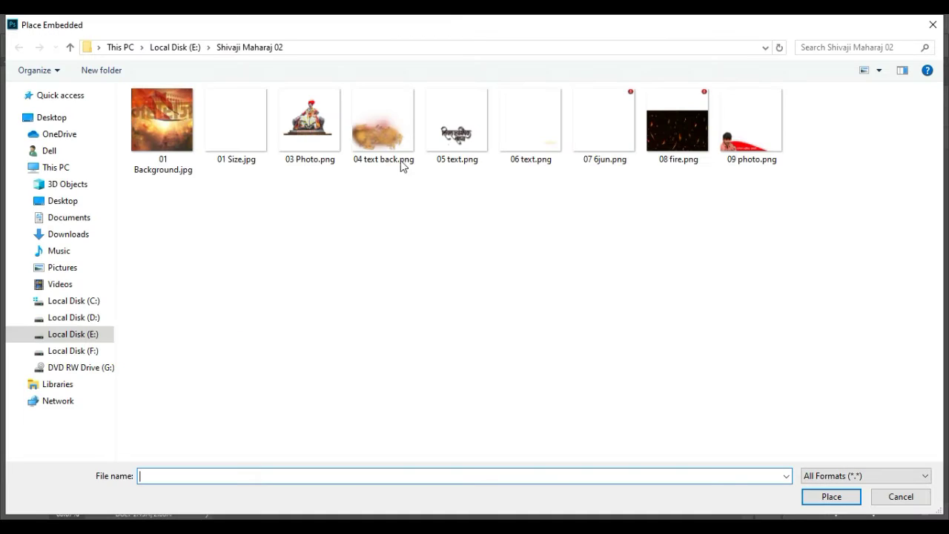
click(365, 125)
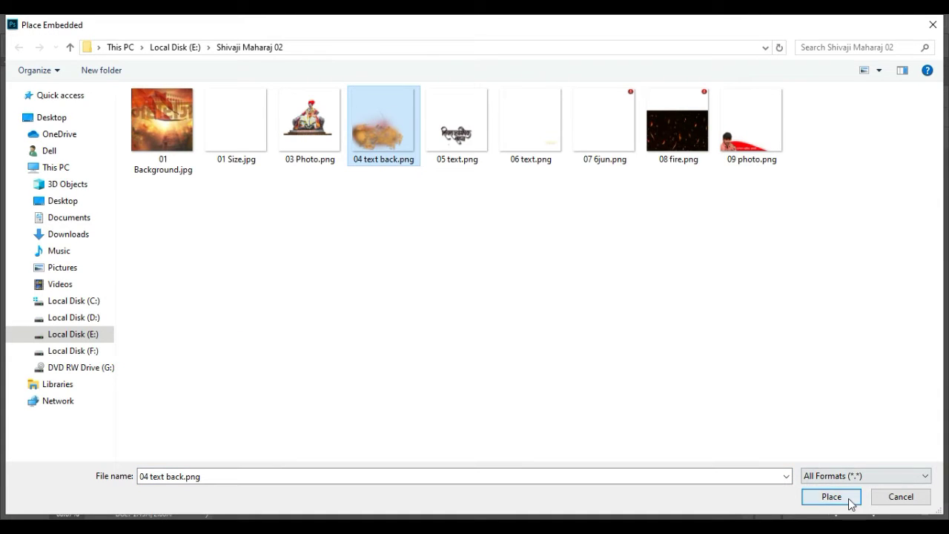
click(845, 499)
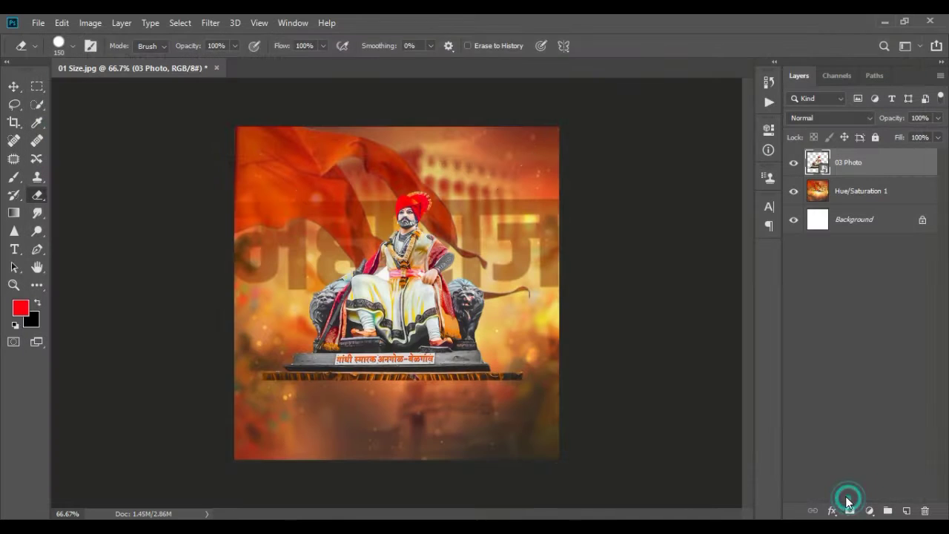
double_click(532, 338)
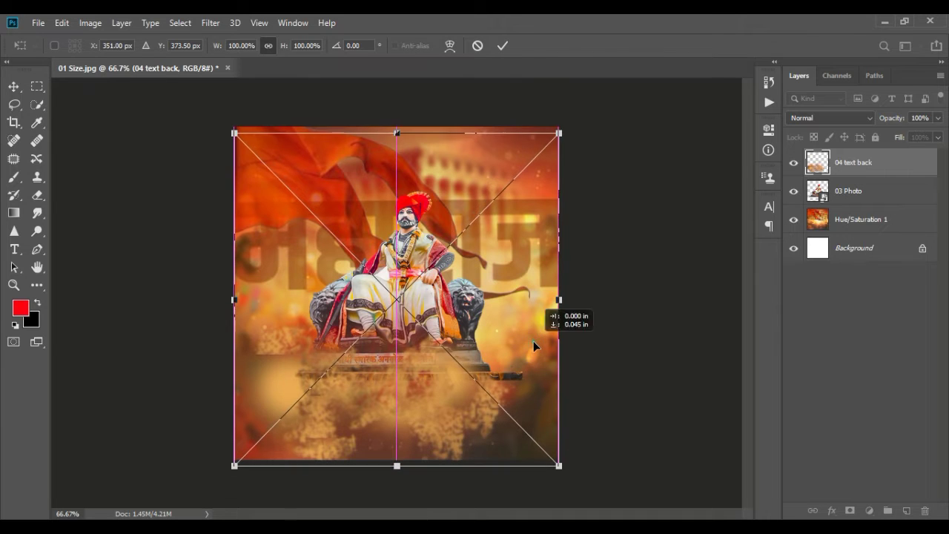
Step: Rasterize the 04 text back layer
key(e)
click(476, 272)
click(456, 225)
click(38, 23)
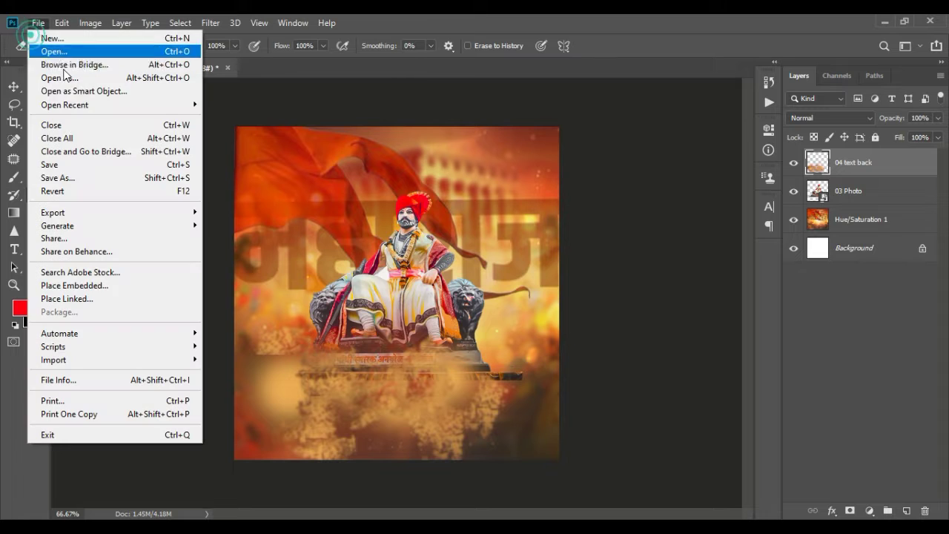
Step: Open 05 text.png as its own document, then float and re-dock the 01 Size.jpg poster tab
click(75, 52)
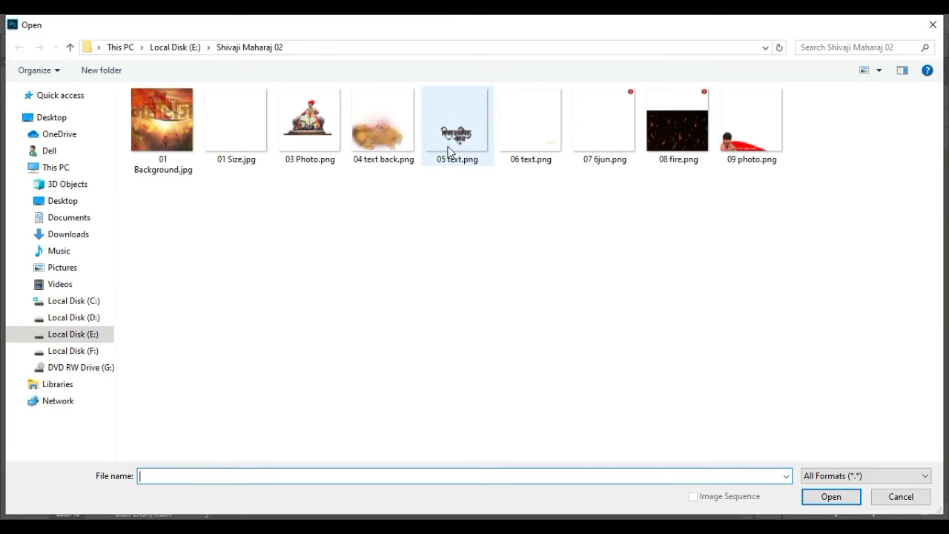
double_click(448, 152)
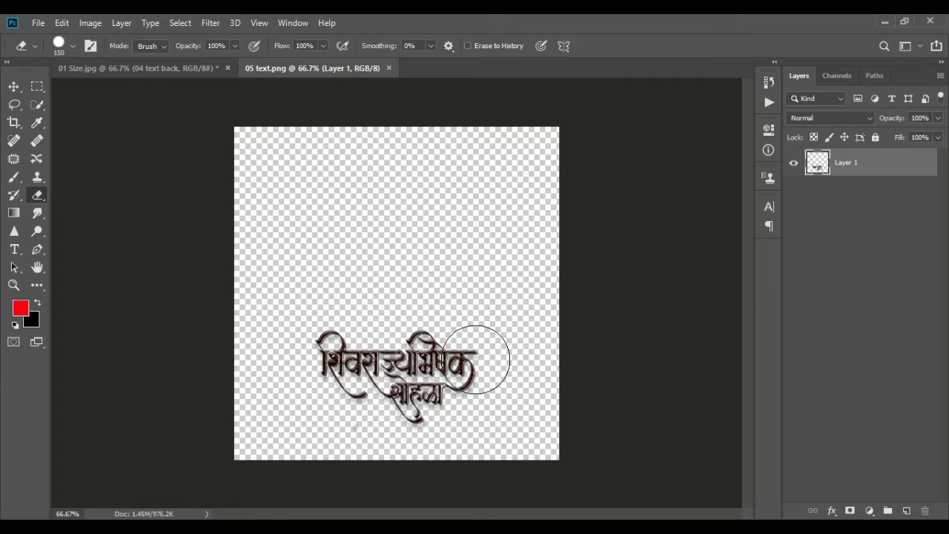
key(v)
mouse_move(391, 345)
mouse_down()
mouse_move(356, 359)
mouse_move(154, 69)
mouse_up()
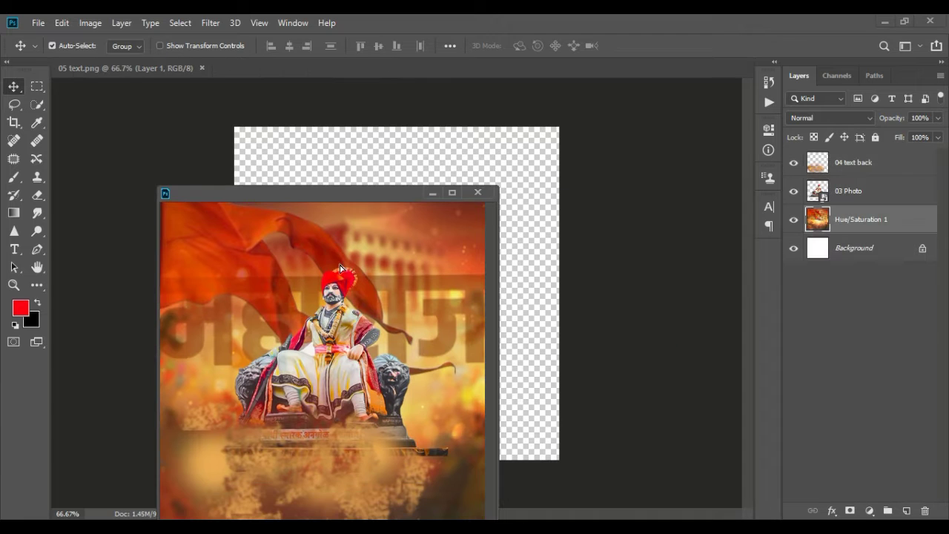
drag(152, 65, 381, 281)
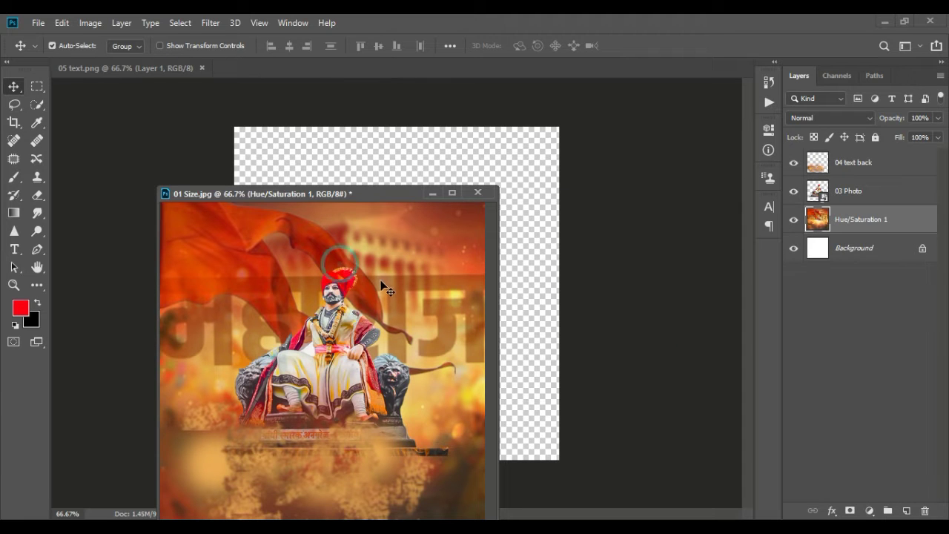
drag(350, 197, 277, 63)
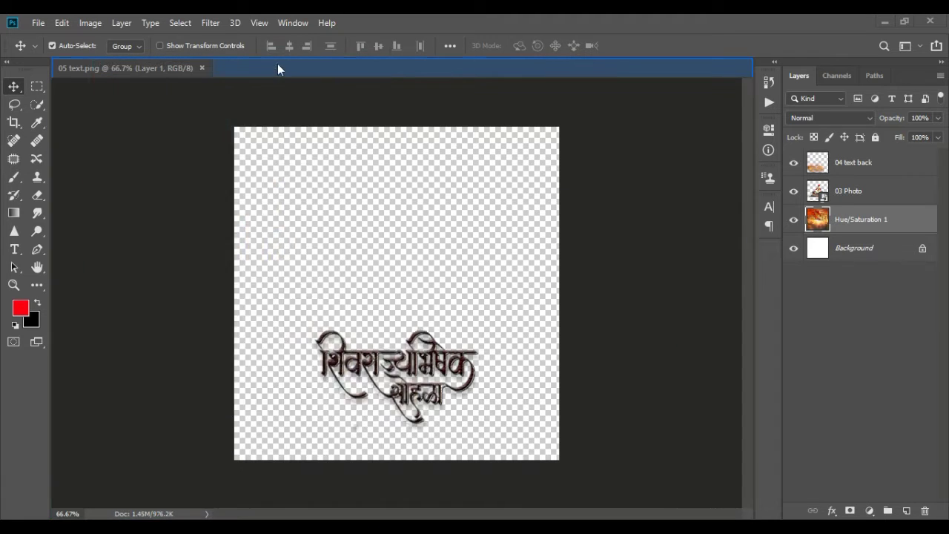
click(38, 23)
click(88, 286)
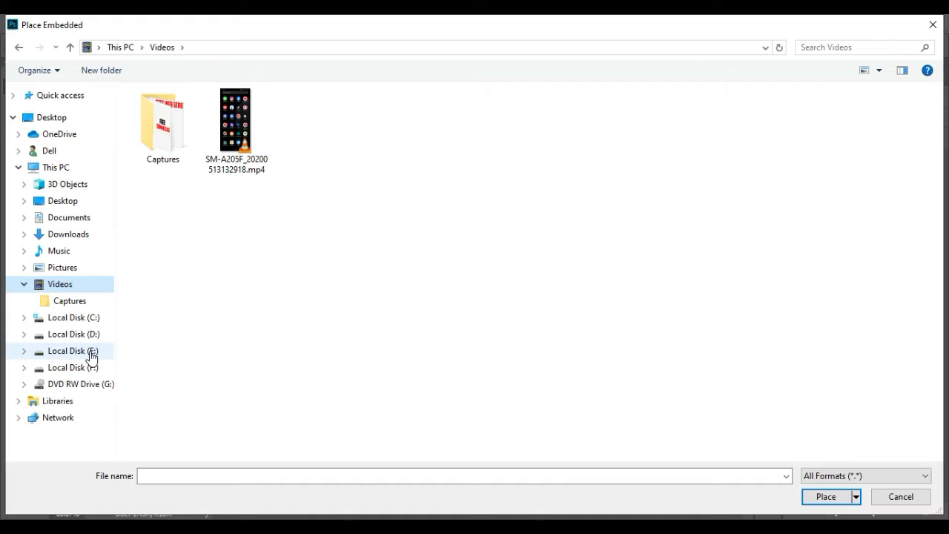
click(91, 352)
click(198, 244)
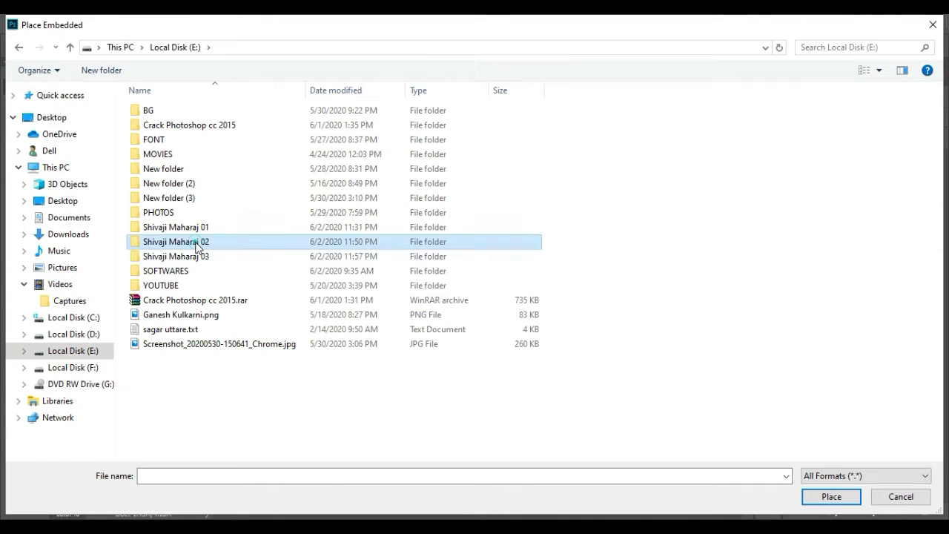
double_click(198, 245)
click(387, 142)
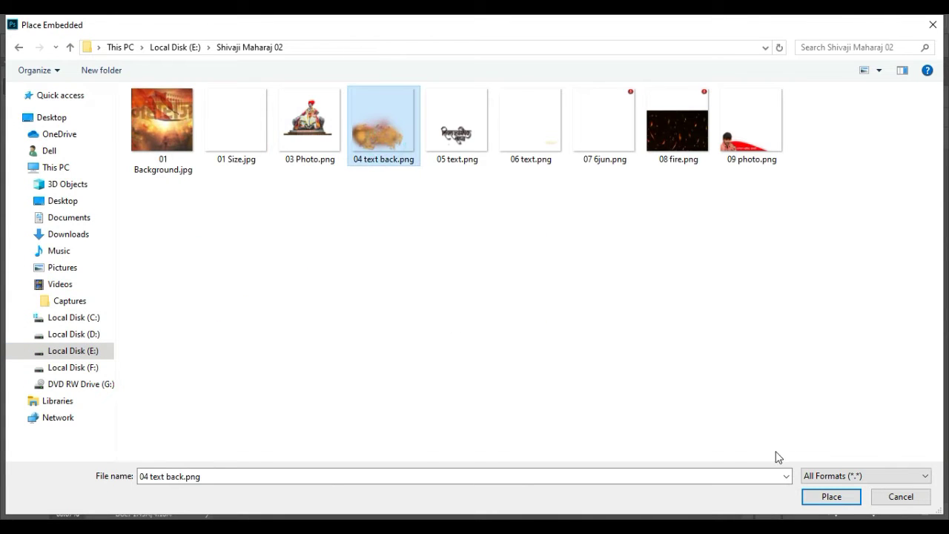
click(826, 496)
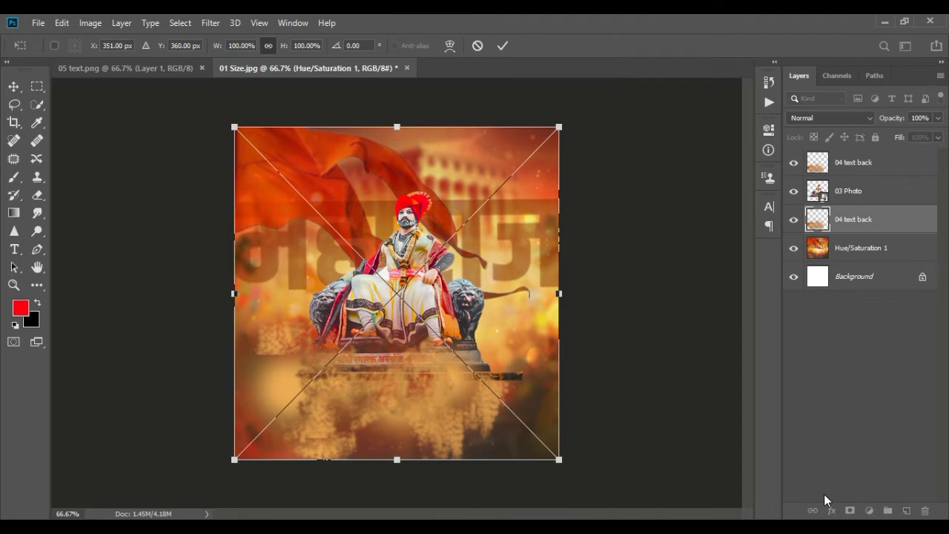
click(505, 44)
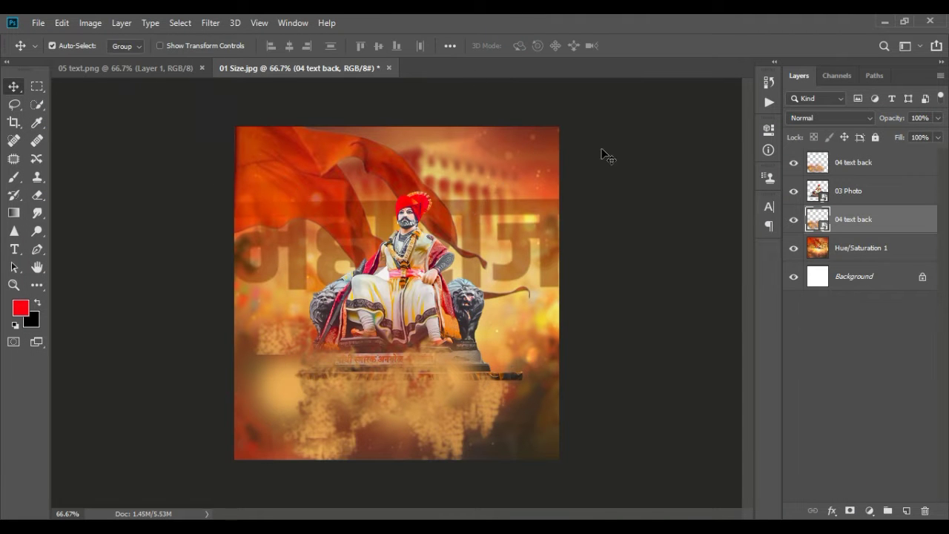
key(Delete)
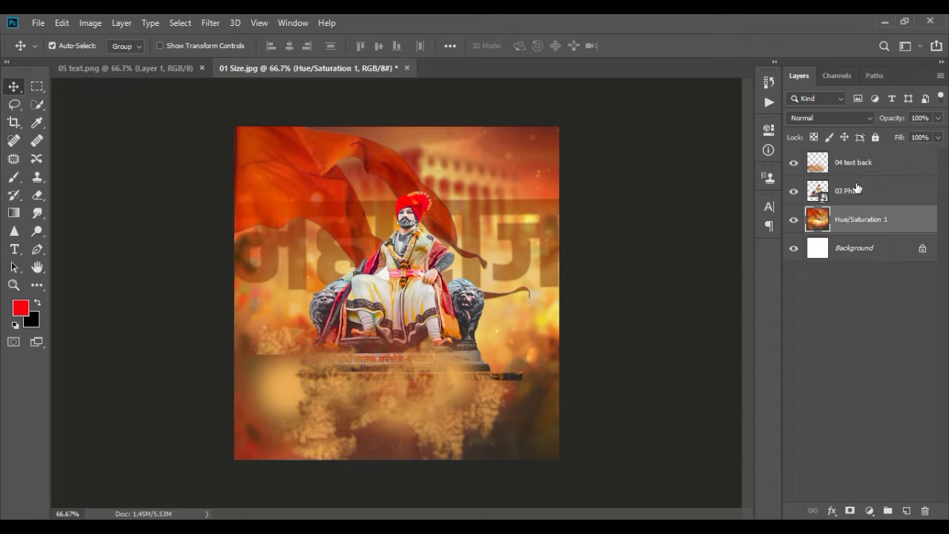
click(854, 165)
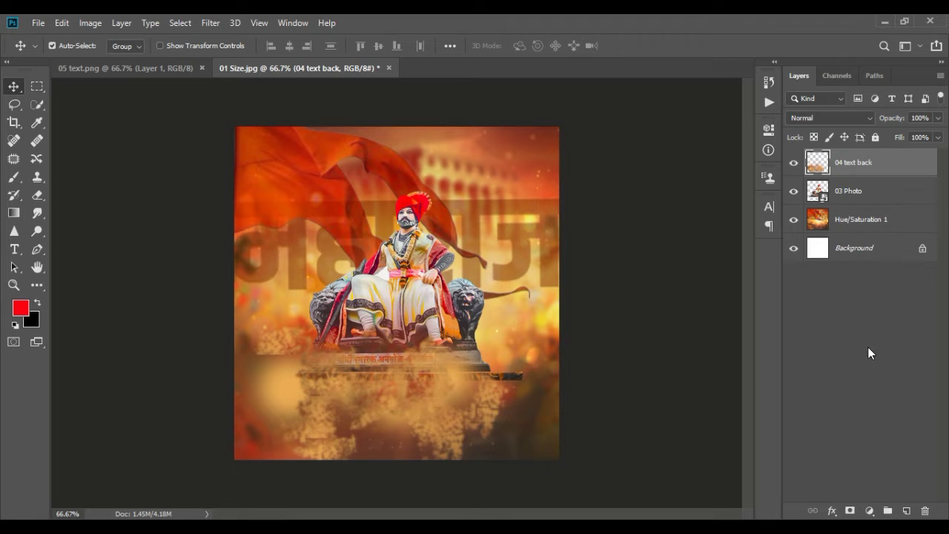
click(37, 23)
Step: Embed the 05 text.png black Marathi title below the statue and commit it
click(67, 282)
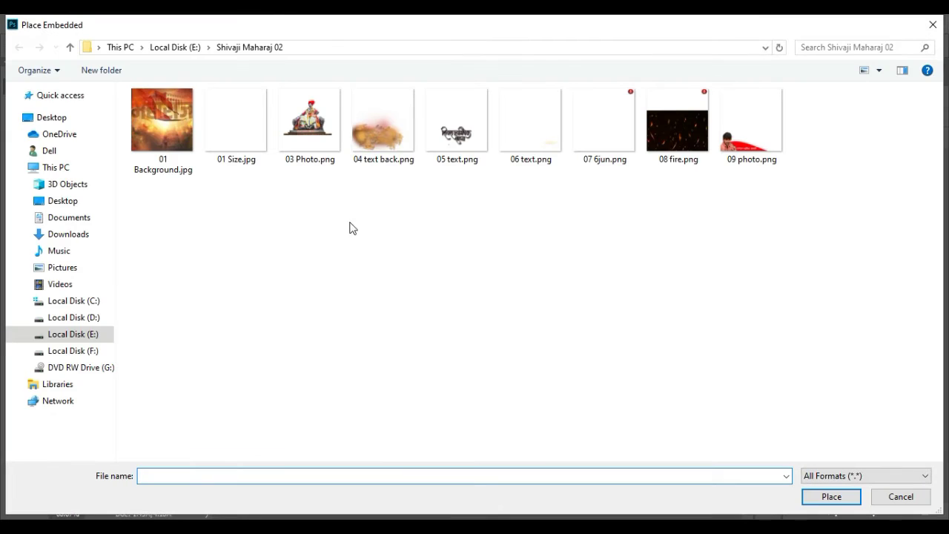
click(457, 119)
click(832, 497)
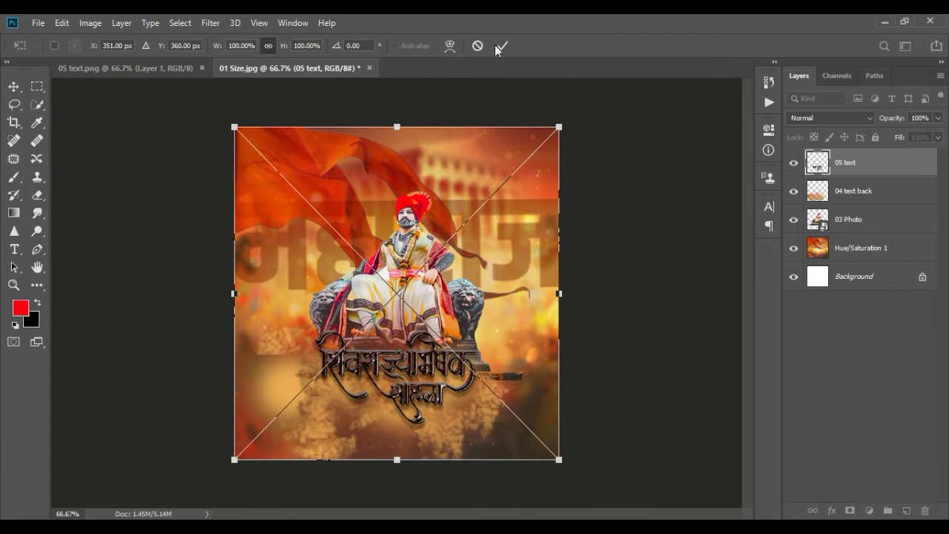
click(502, 46)
Step: Embed the 06 text.png white greeting text into the poster
click(38, 22)
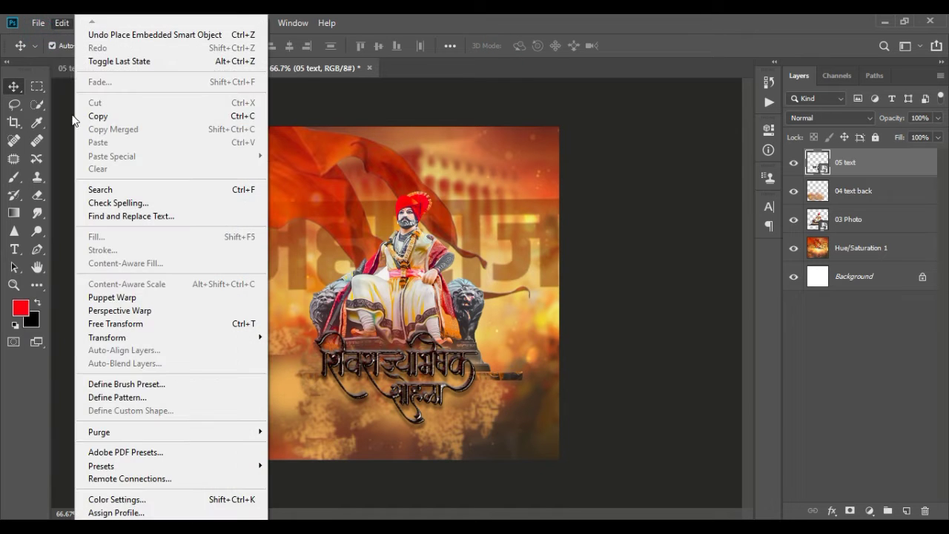
click(67, 286)
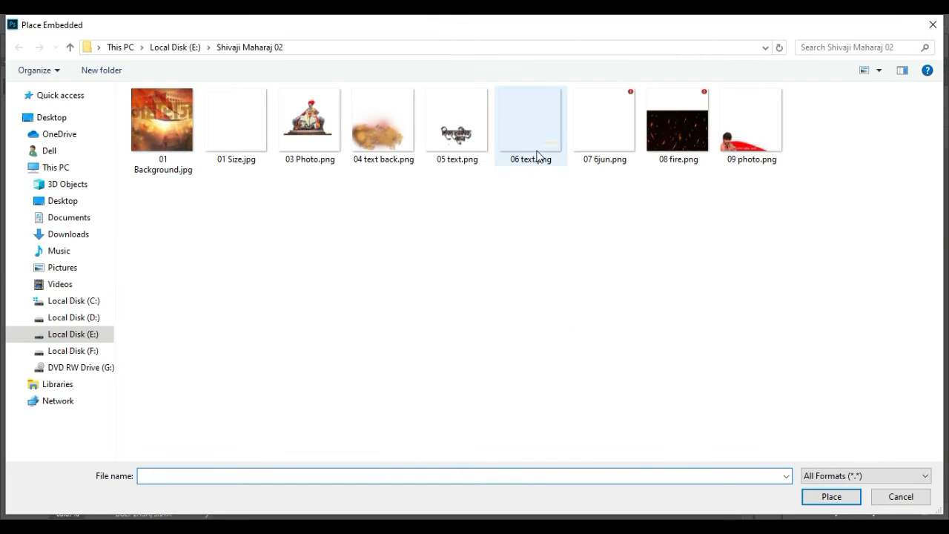
click(537, 153)
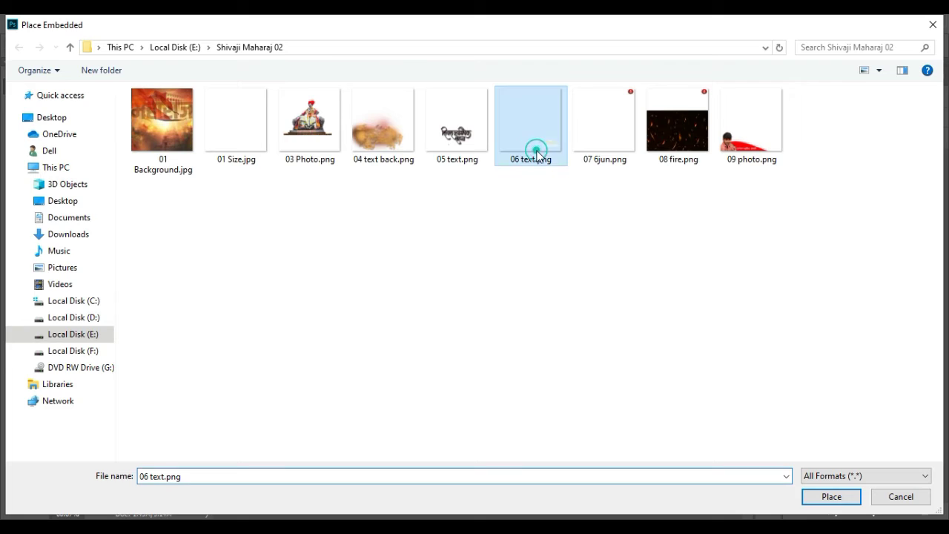
click(537, 153)
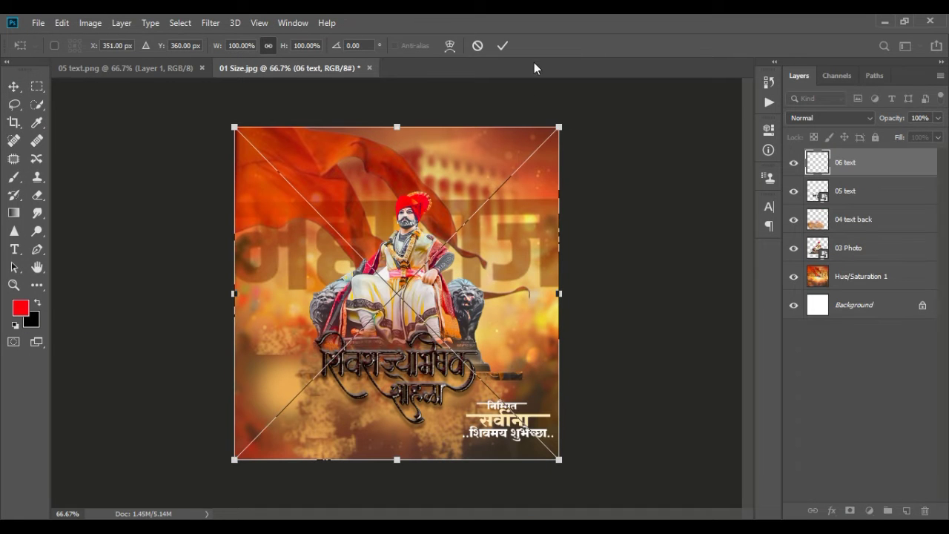
Step: Commit and rasterize the 06 text greeting, then enlarge it at the lower right
click(503, 46)
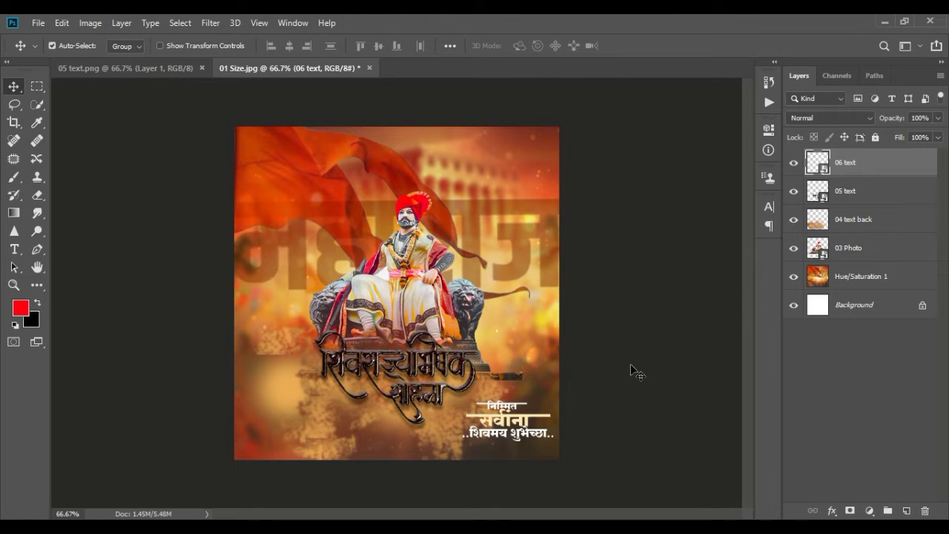
key(e)
click(516, 308)
click(445, 222)
key(ctrl+t)
drag(556, 392, 568, 385)
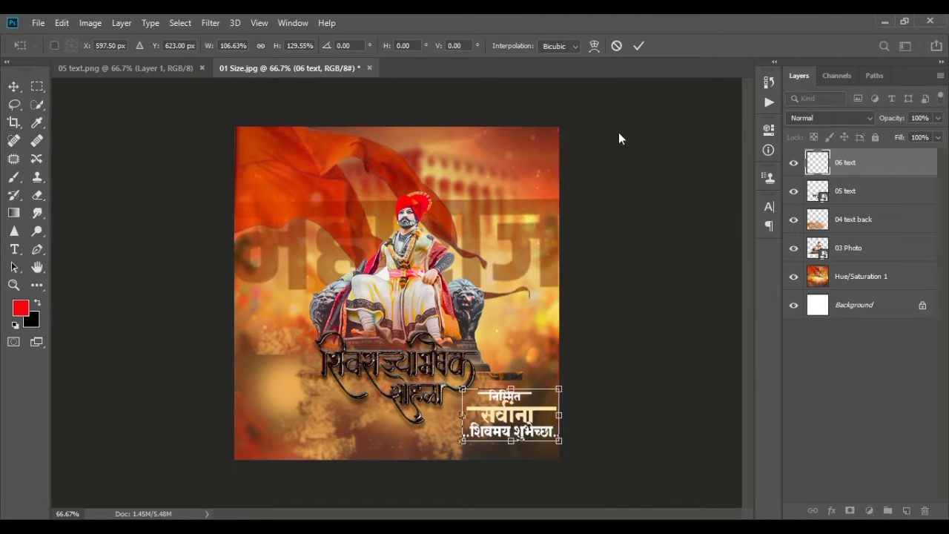
key(Return)
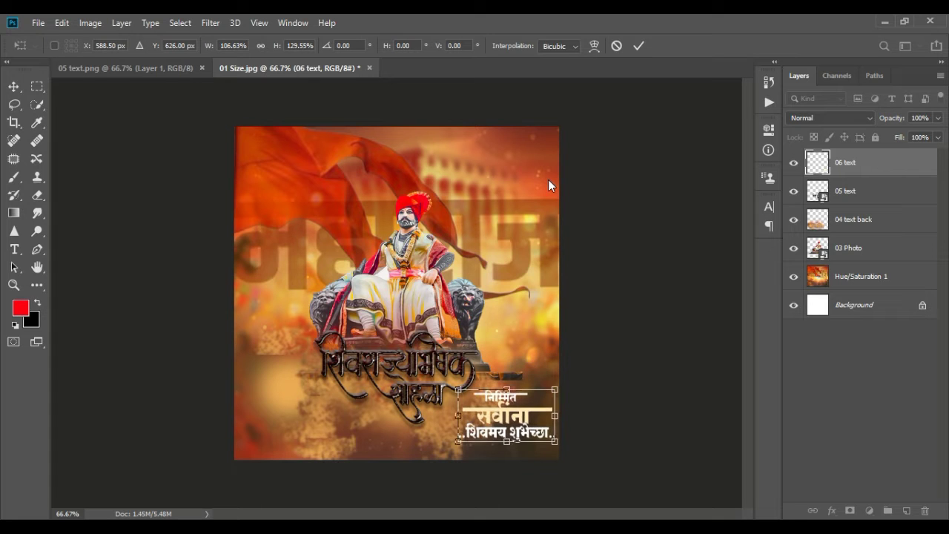
Step: Embed the 07 6jun.png red date badge, rasterize it and position it top-right
key(e)
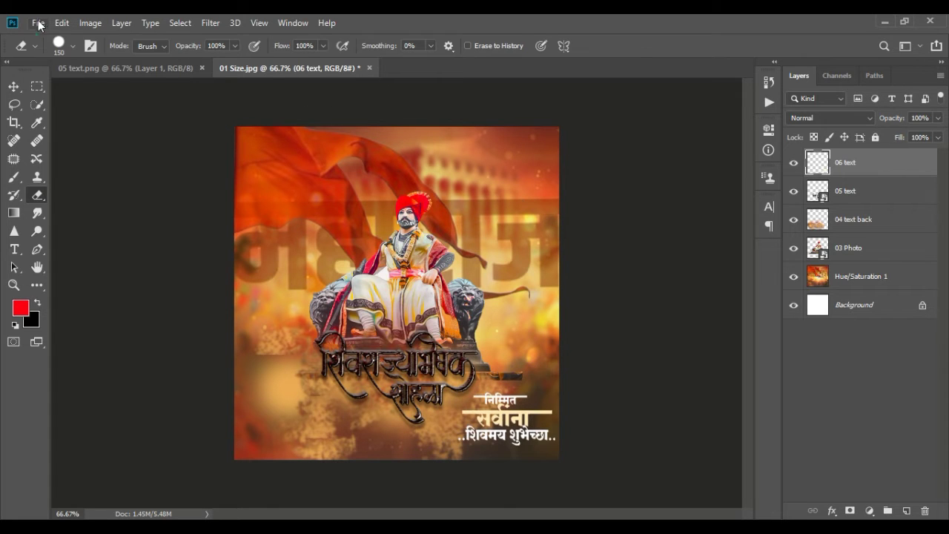
click(37, 23)
click(89, 284)
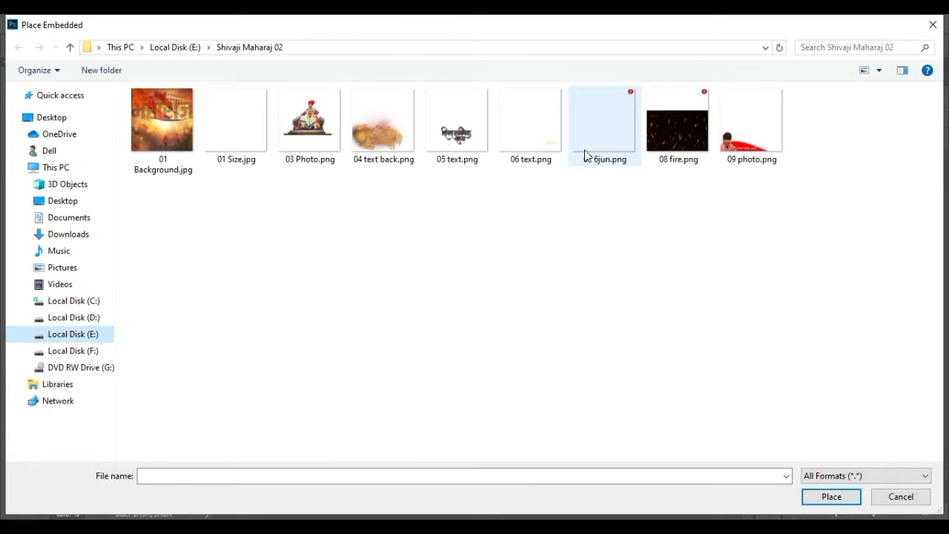
click(585, 152)
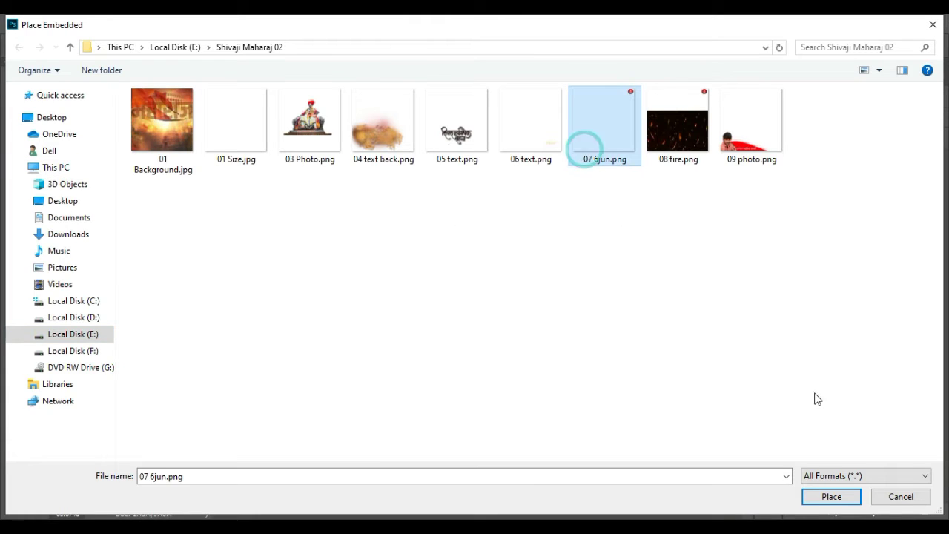
click(838, 493)
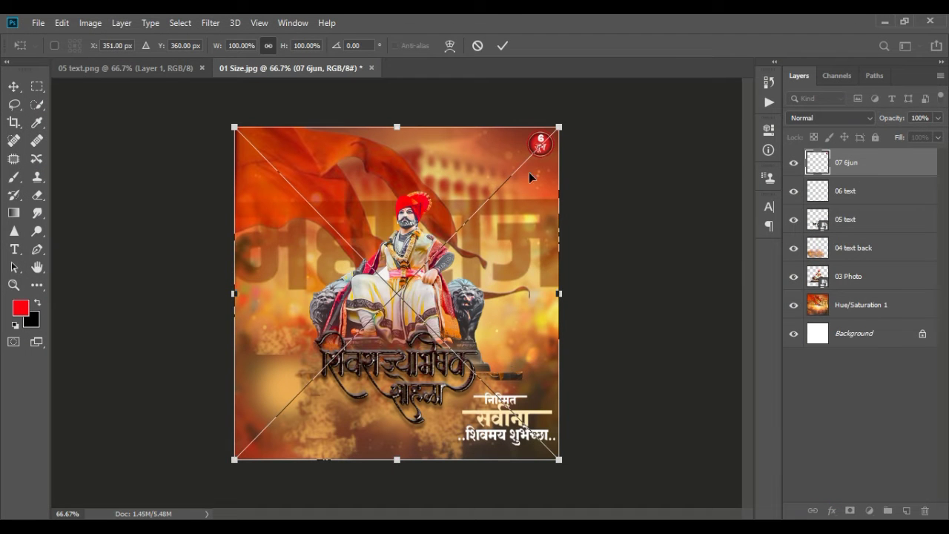
click(504, 49)
key(e)
click(500, 193)
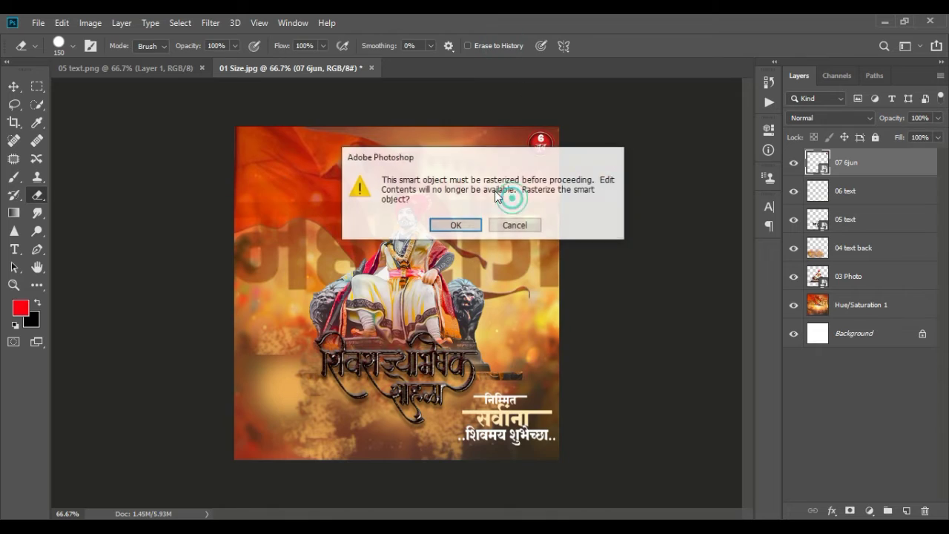
click(450, 224)
key(ctrl+t)
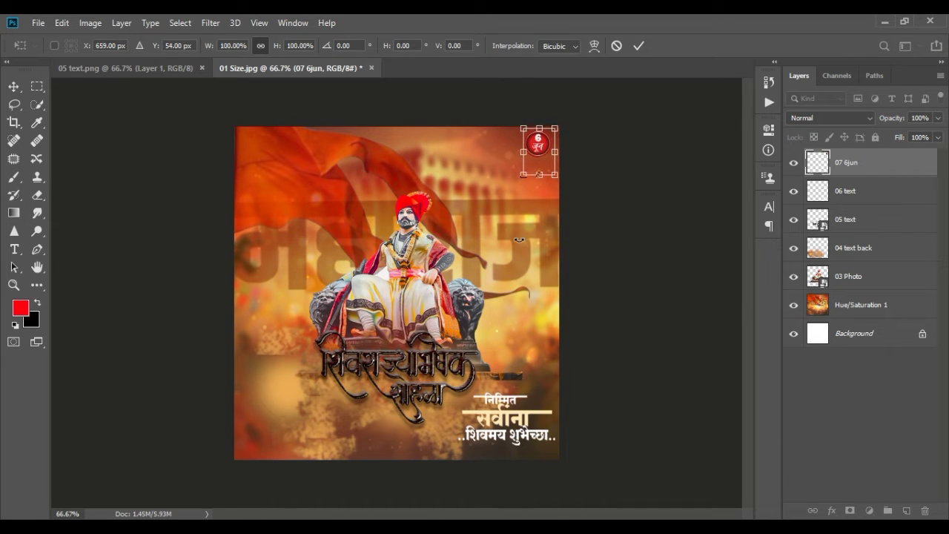
key(Return)
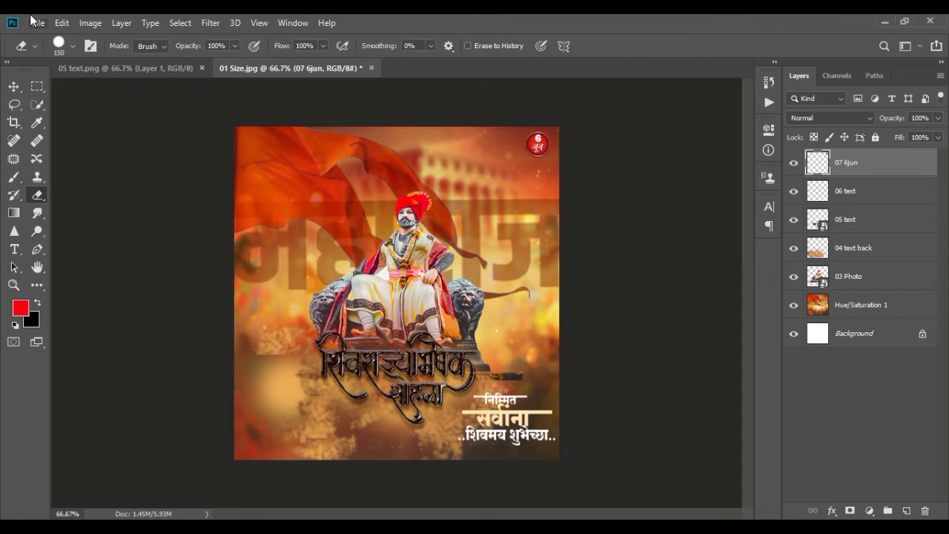
Step: Embed the 08 fire.png sparks image over the poster
click(38, 22)
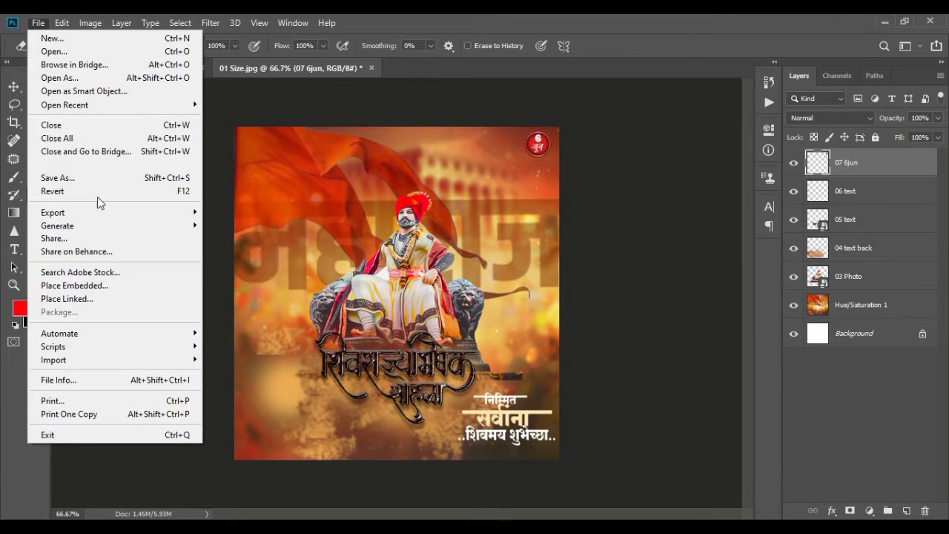
click(82, 285)
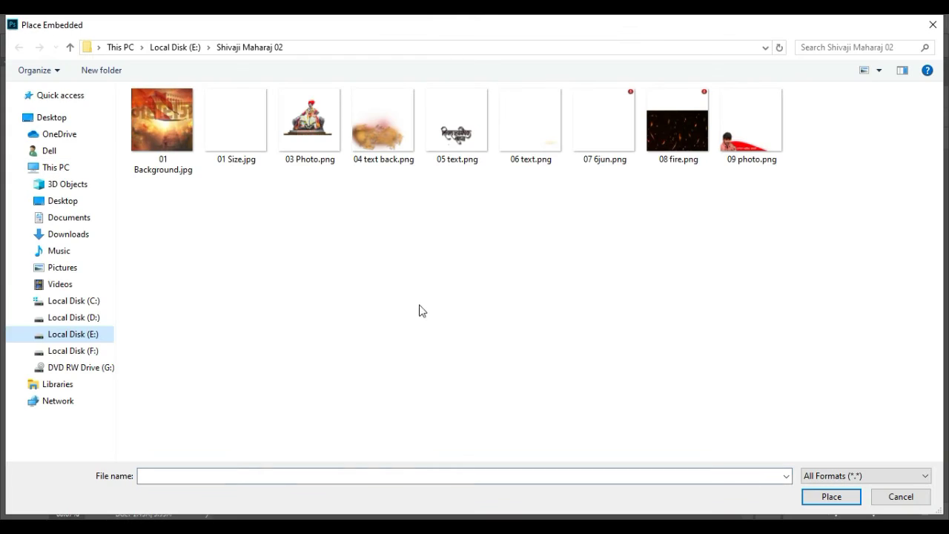
click(677, 134)
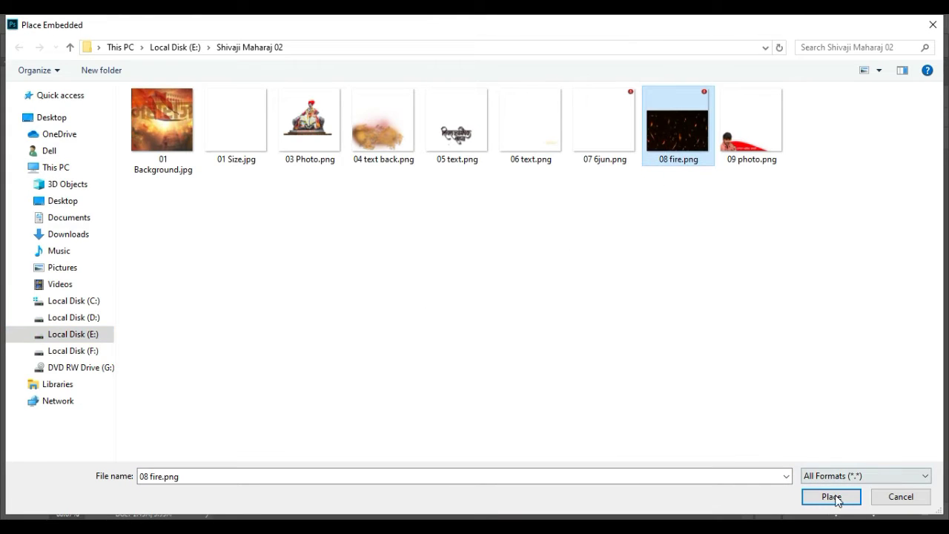
click(832, 496)
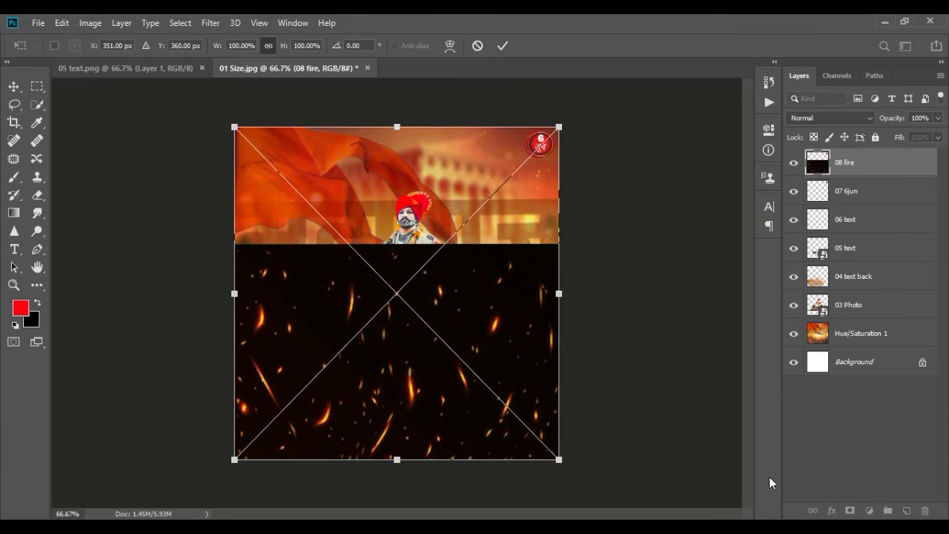
click(501, 44)
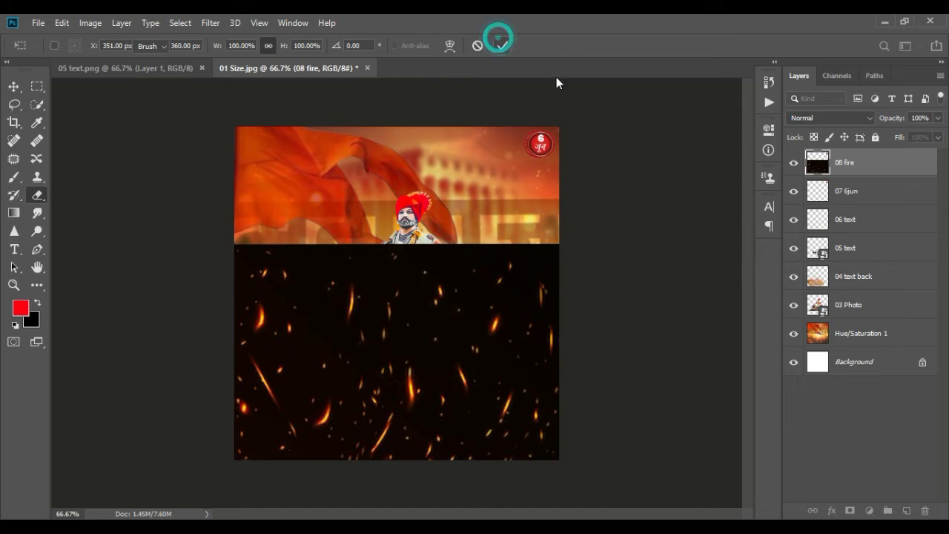
Step: Set the 08 fire layer to Screen, rasterize it, and erase the glow over the date badge
click(827, 119)
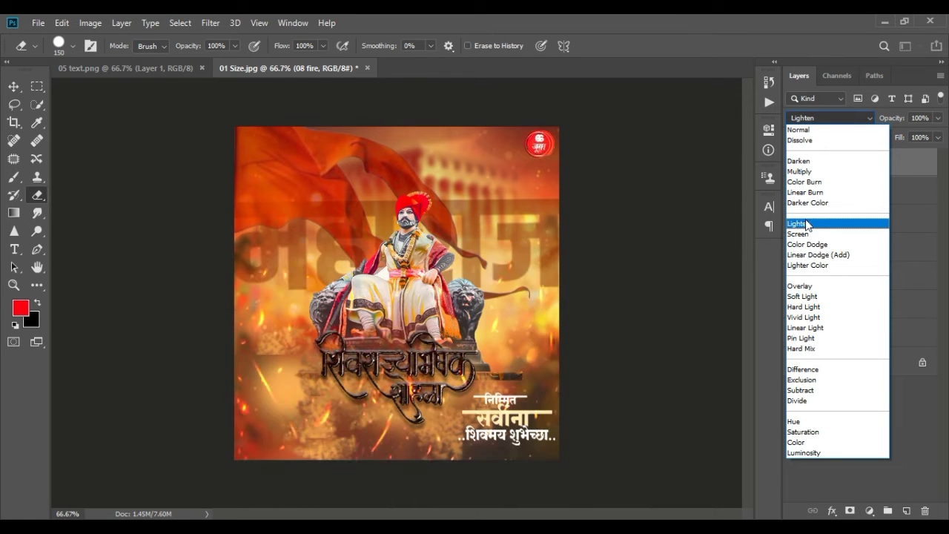
click(798, 234)
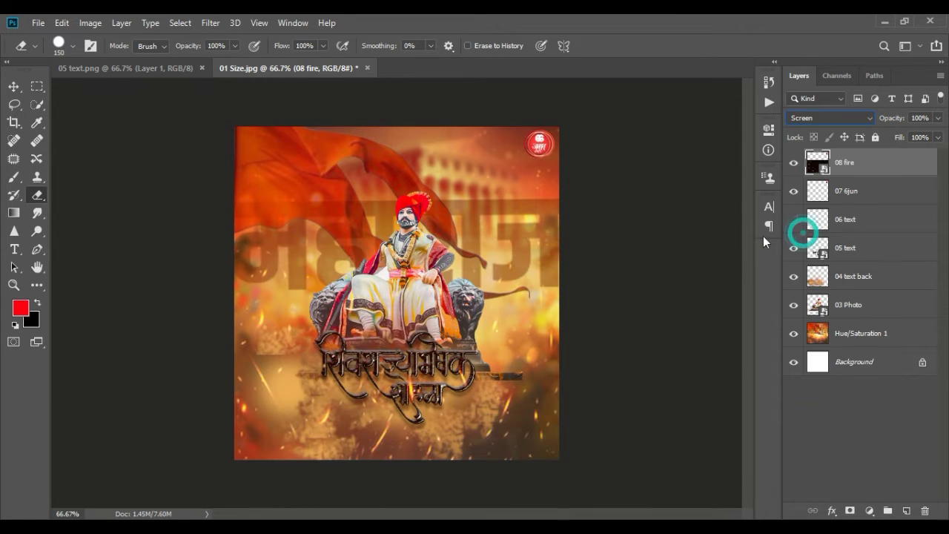
click(459, 275)
click(450, 224)
click(545, 144)
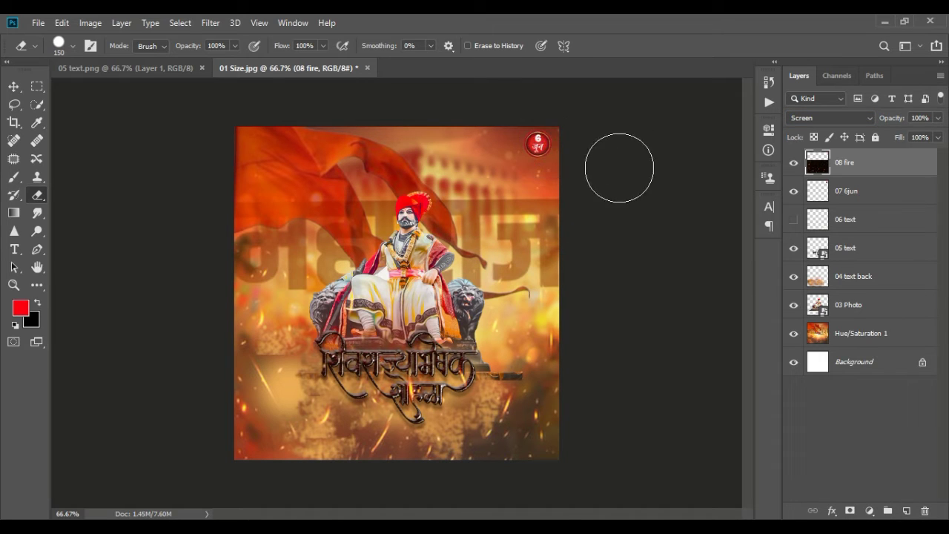
Step: Place '09 photo.png' embedded as the bottom portrait banner and commit it
click(35, 23)
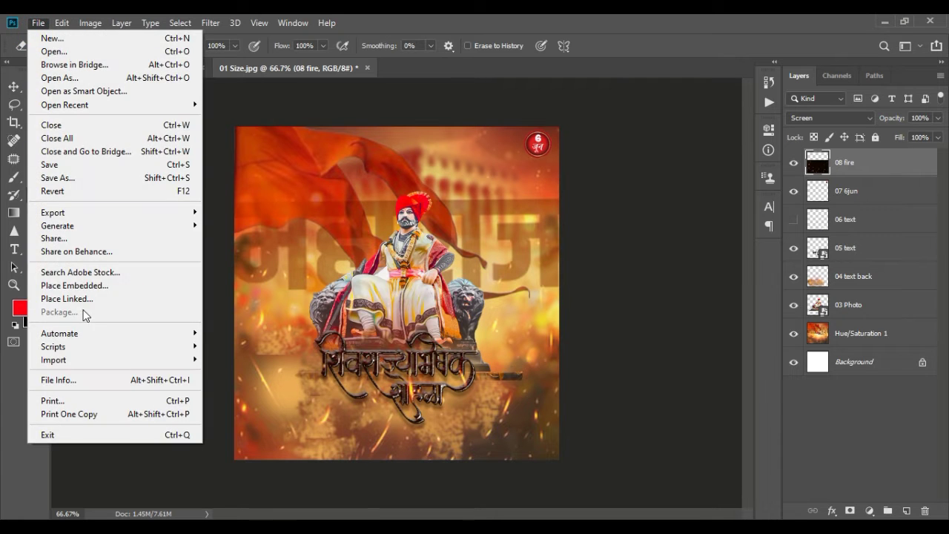
click(89, 288)
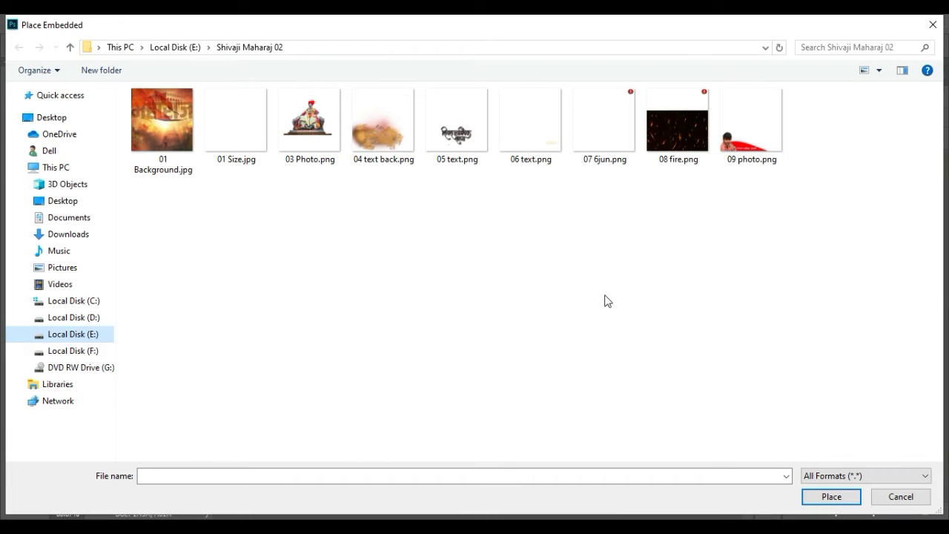
click(754, 161)
click(829, 497)
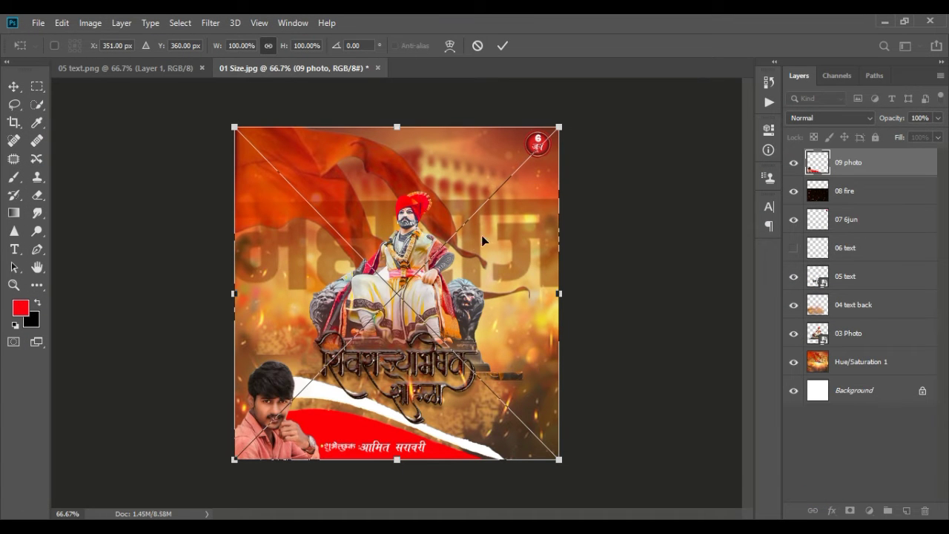
click(504, 46)
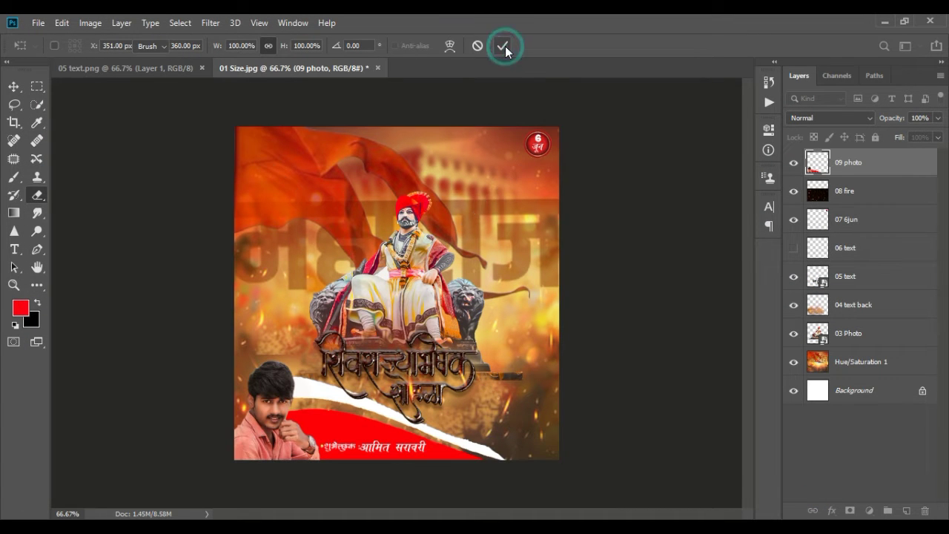
Step: Make the 06 text greeting layer visible
click(793, 248)
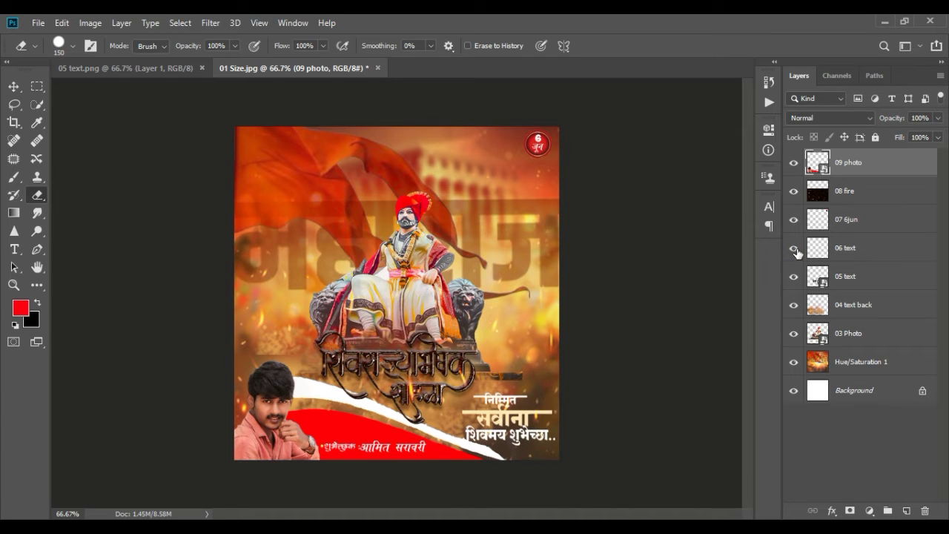
click(794, 250)
click(795, 249)
Step: Add one new empty Layer 1 on top of the layer stack
click(900, 513)
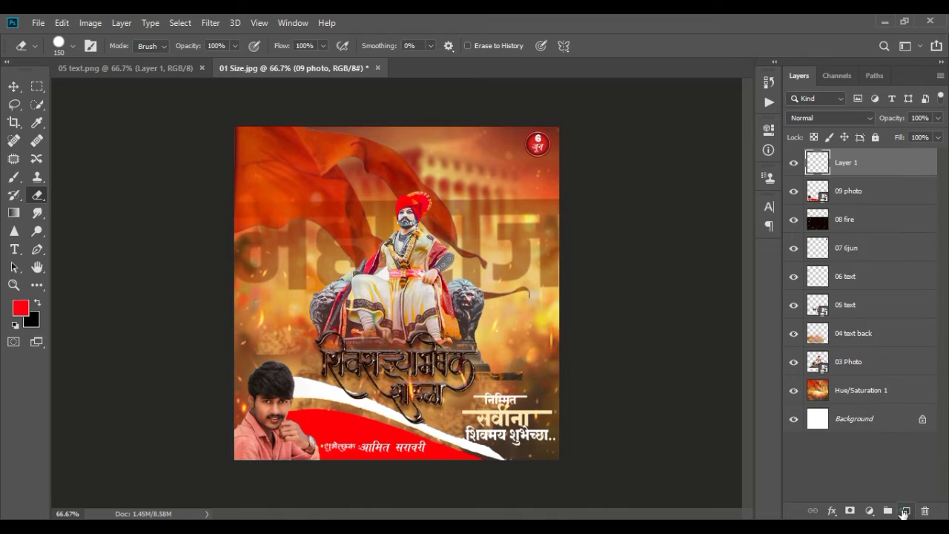
click(900, 513)
key(ctrl+z)
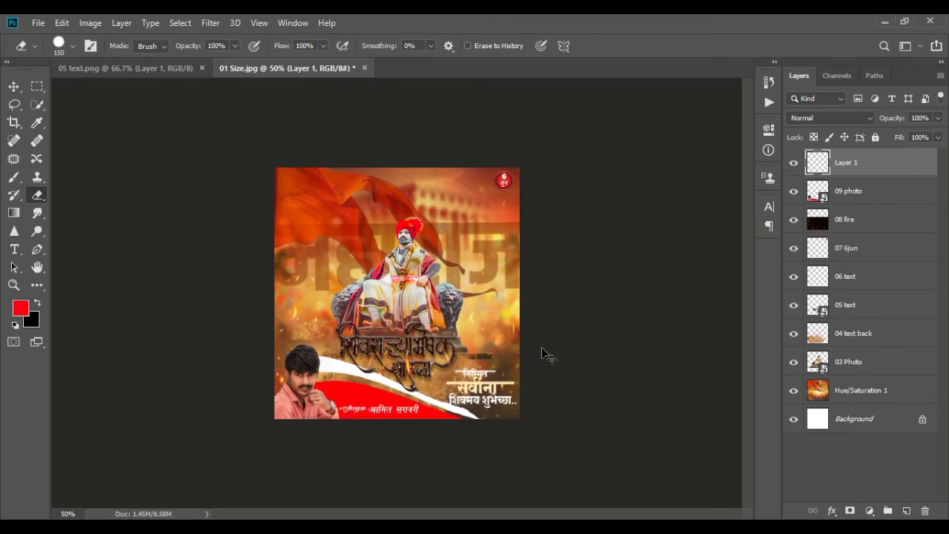
Step: Fill Layer 1 with a merged poster copy using Apply Image, then launch Camera Raw Filter
click(88, 22)
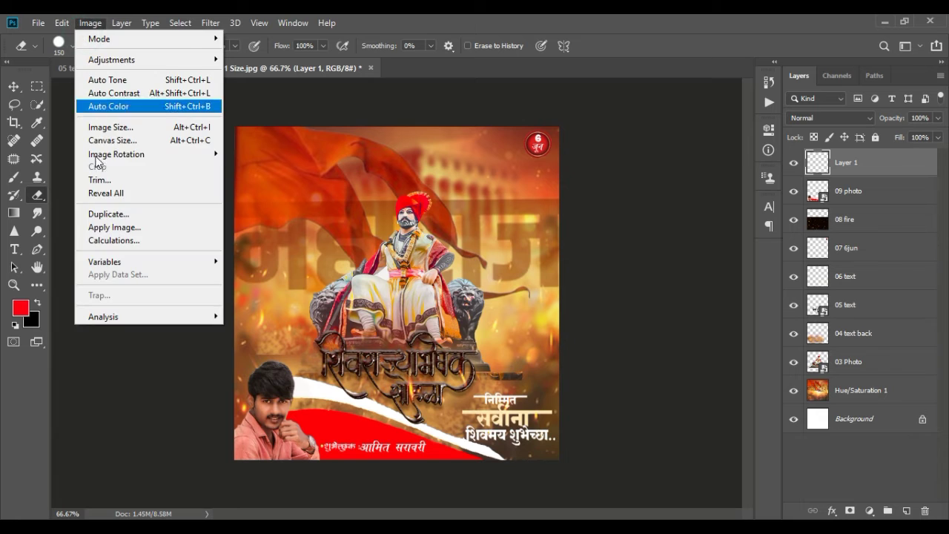
click(117, 231)
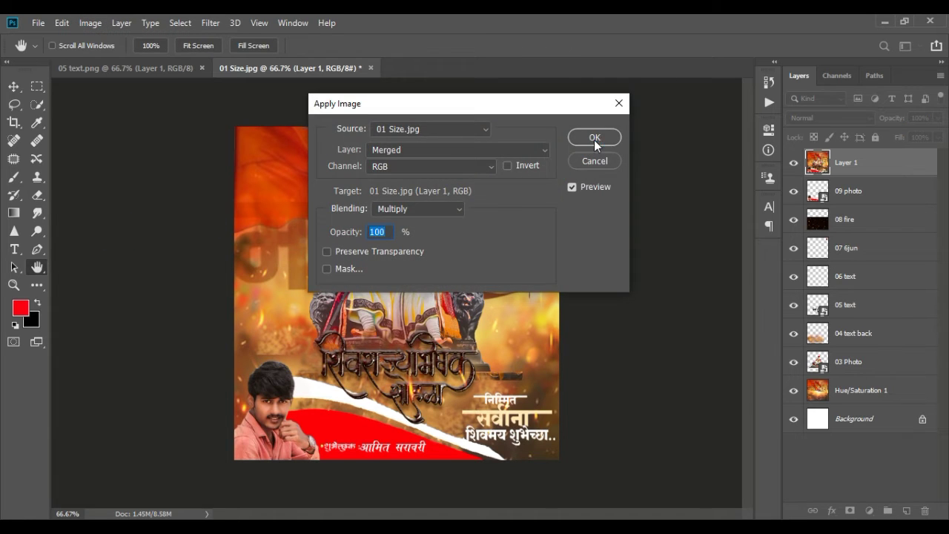
click(594, 137)
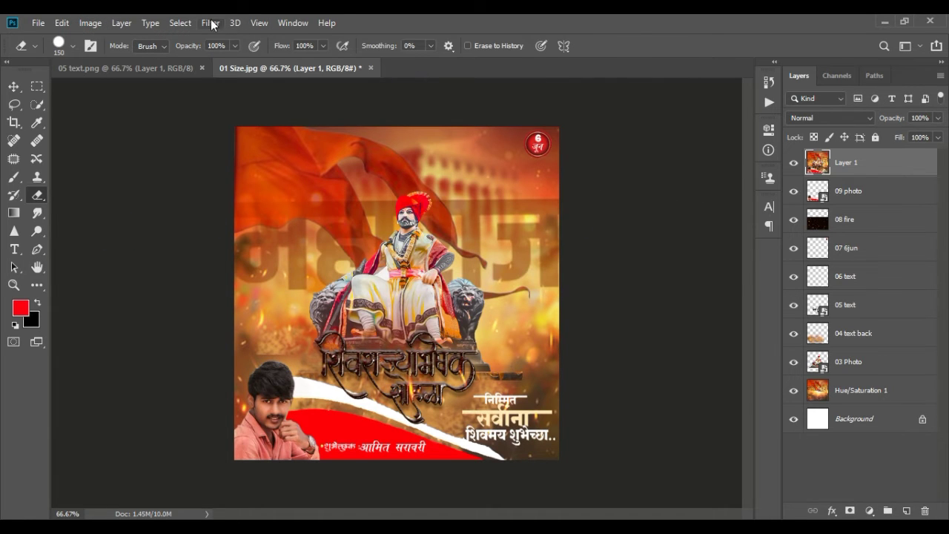
click(211, 23)
click(236, 109)
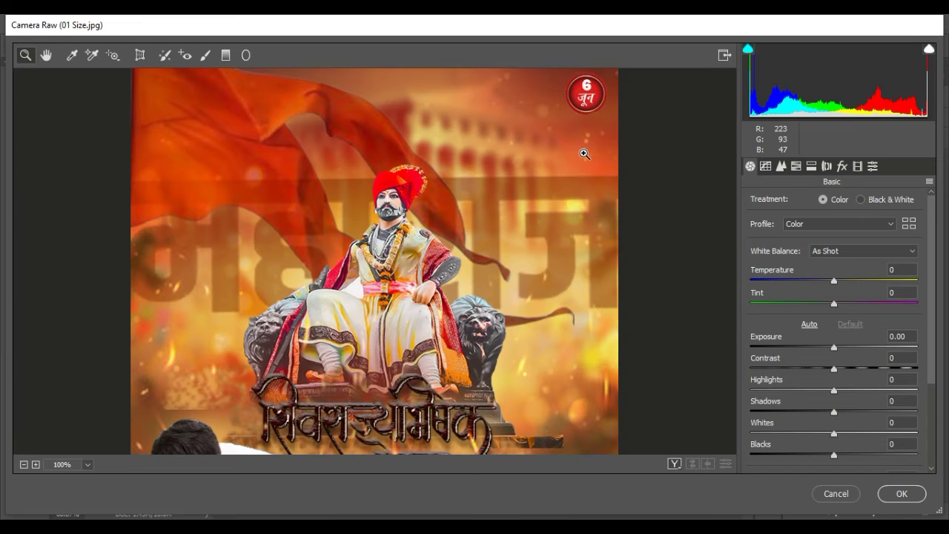
Step: Fit the poster in the Camera Raw preview and set Exposure +0.30, Contrast +15
right_click(584, 154)
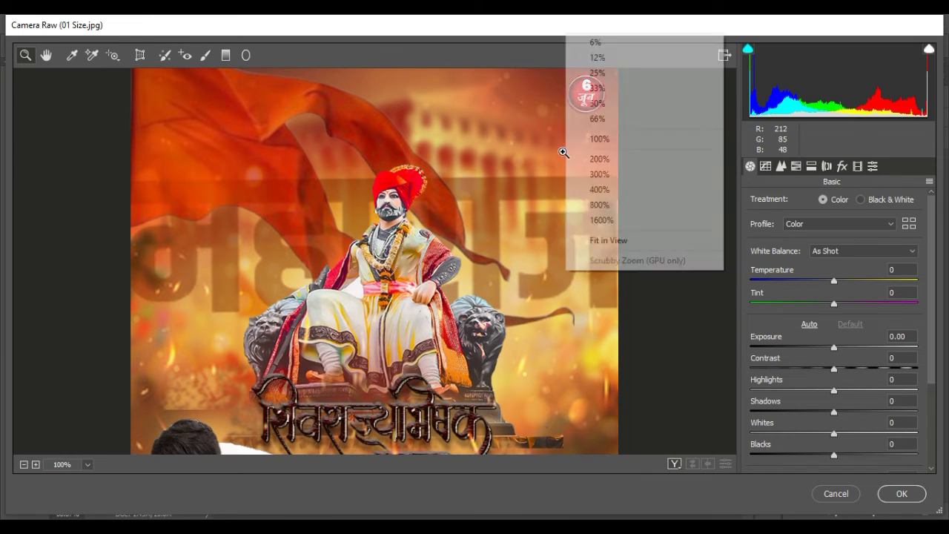
right_click(555, 178)
click(623, 268)
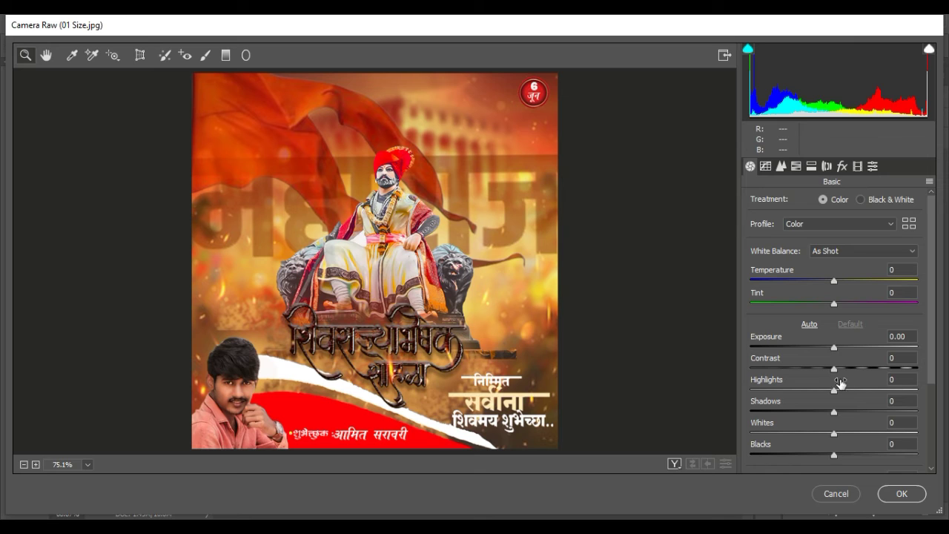
drag(834, 347, 839, 347)
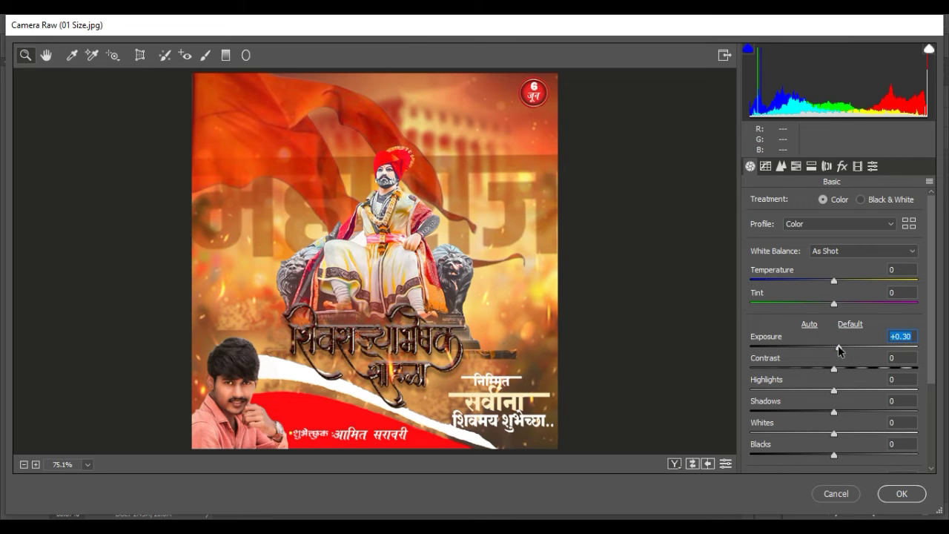
drag(835, 368, 847, 369)
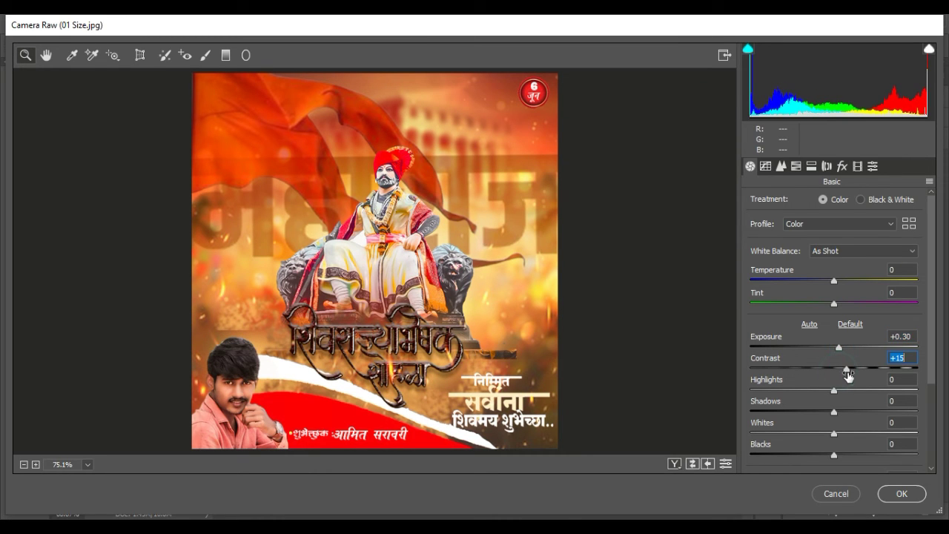
Step: Set Texture +21, Clarity +23, Dehaze +15 and Vibrance +22
scroll(848, 374, down, 3)
click(849, 364)
click(853, 384)
click(847, 406)
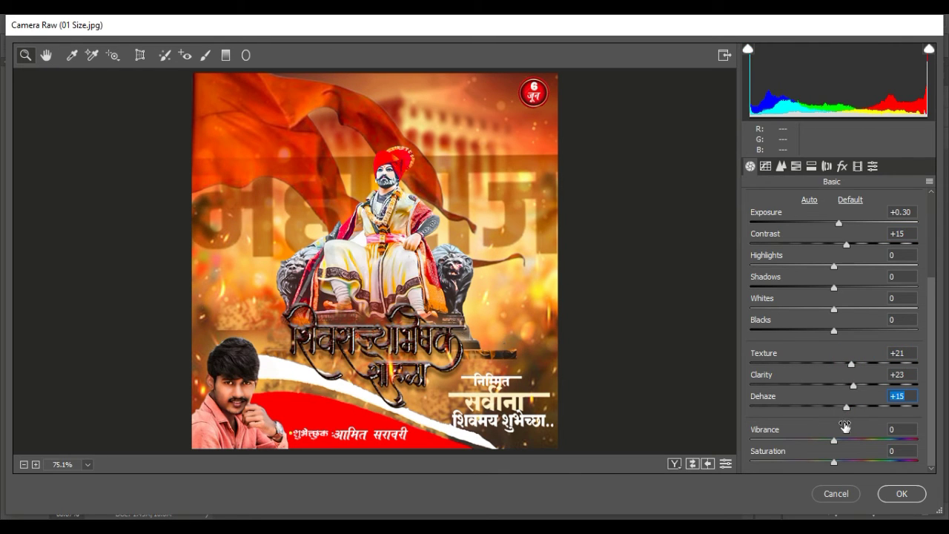
click(850, 440)
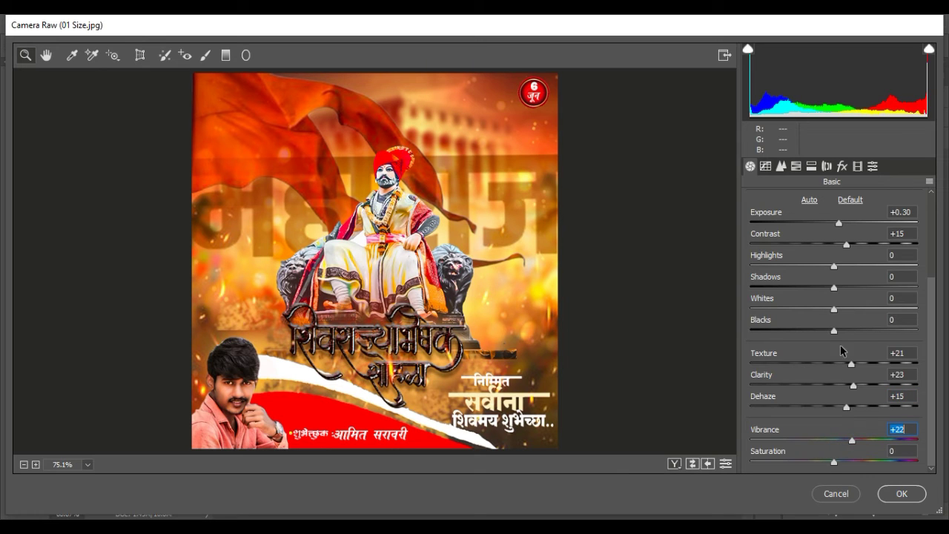
scroll(806, 282, up, 3)
scroll(773, 203, up, 1)
click(796, 165)
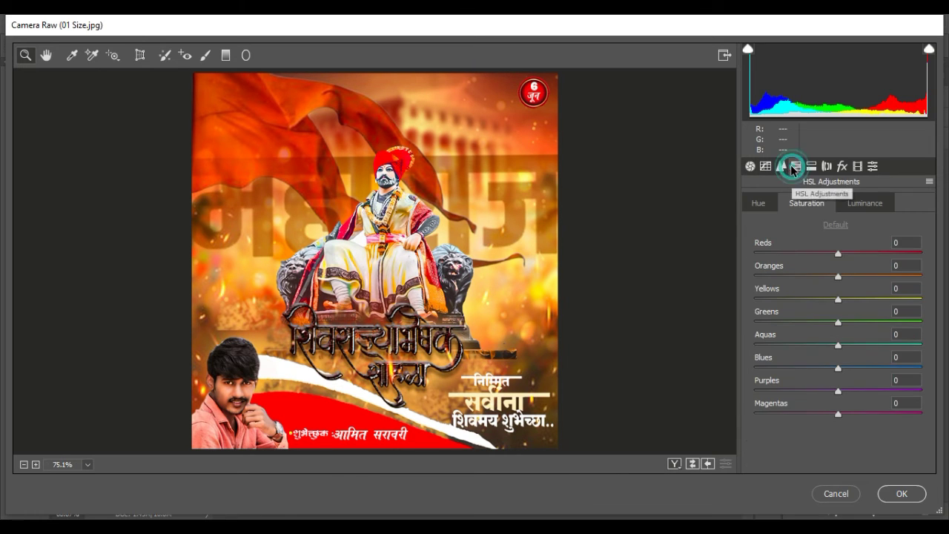
Step: Shift the Oranges hue to -9 in HSL Adjustments
click(759, 203)
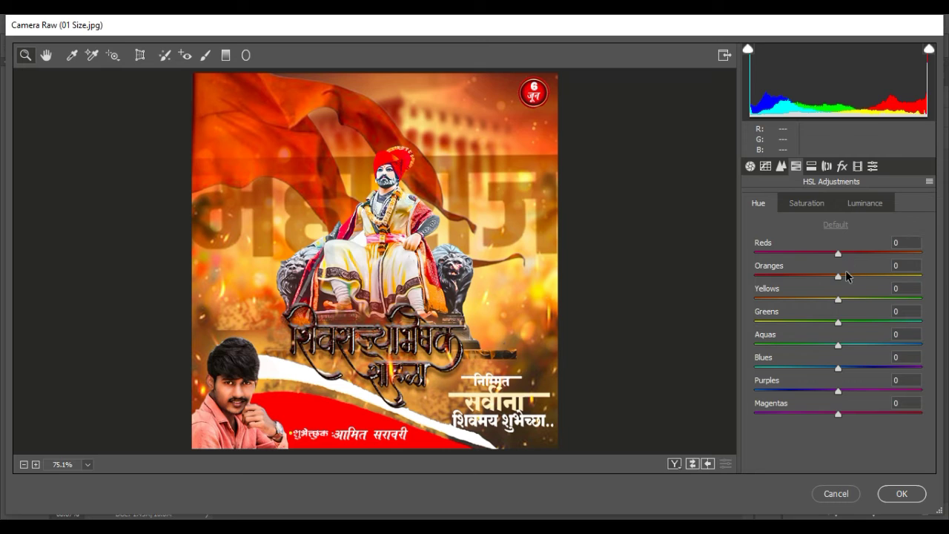
drag(849, 279, 848, 282)
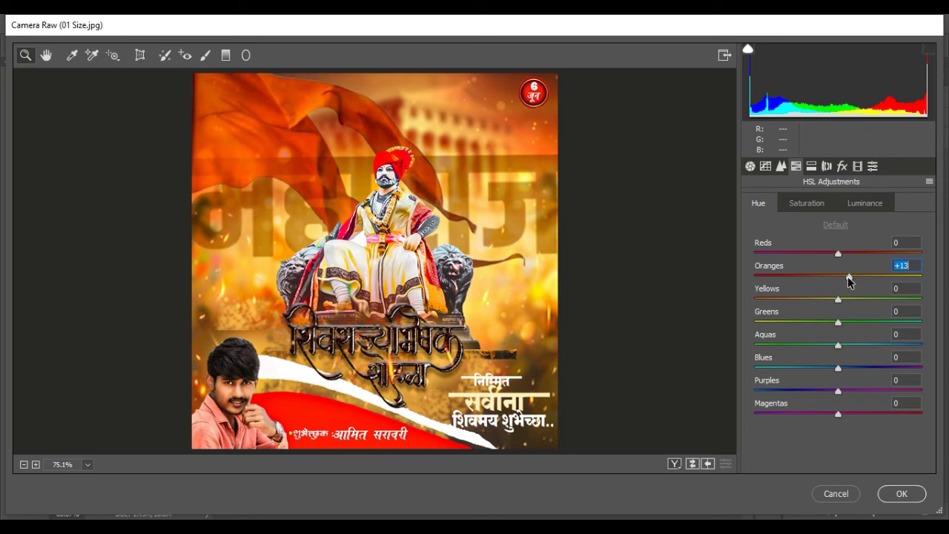
drag(847, 281, 831, 286)
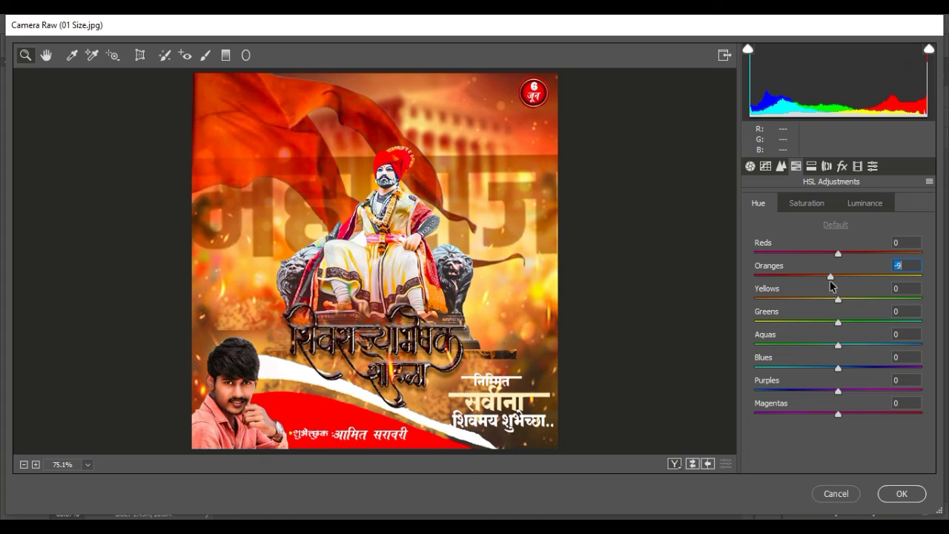
key(Tab)
Step: Set Oranges luminance -7 and Reds saturation +20, then apply the Camera Raw grade
click(849, 203)
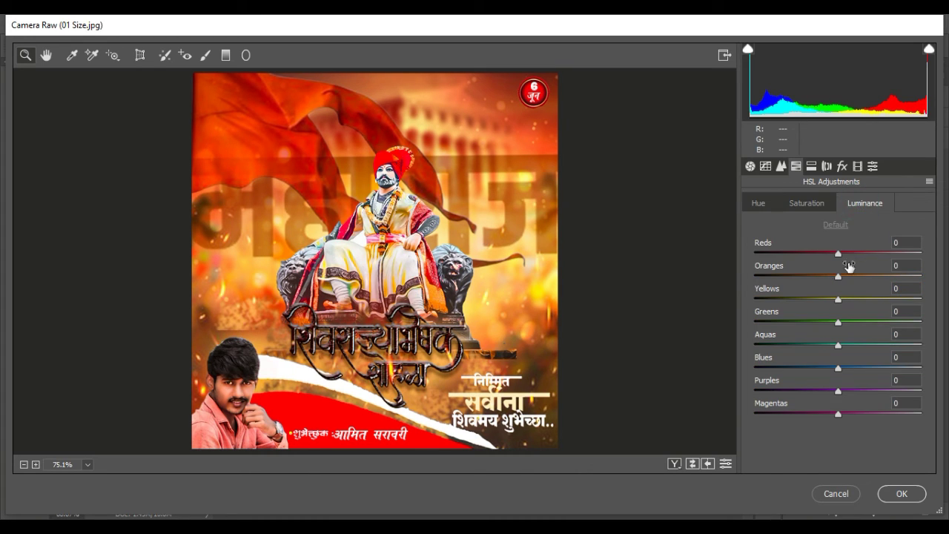
drag(845, 276, 832, 278)
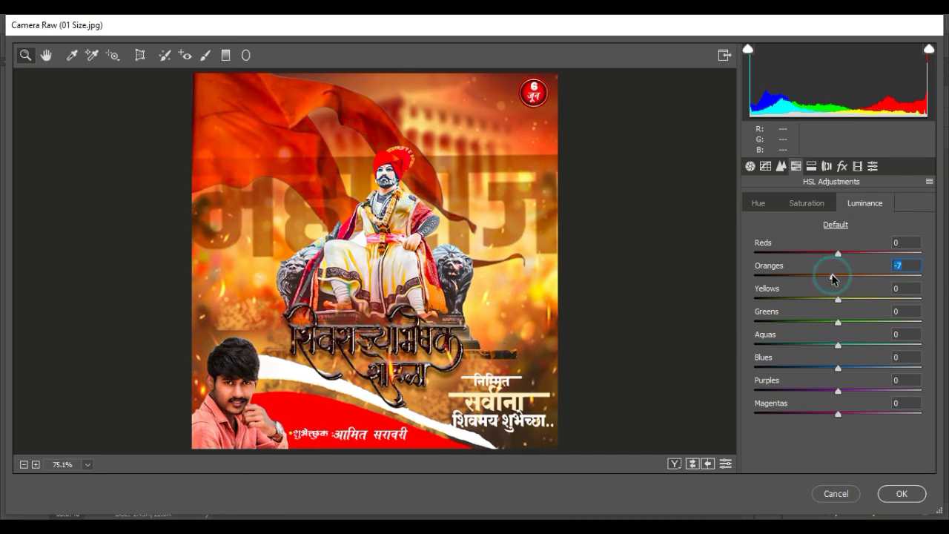
click(807, 202)
drag(838, 254, 855, 255)
click(901, 493)
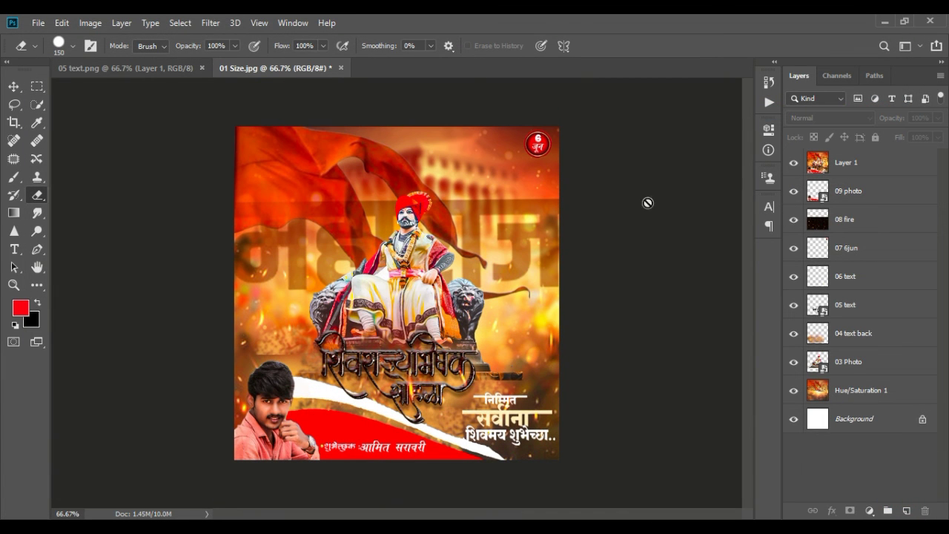
click(796, 162)
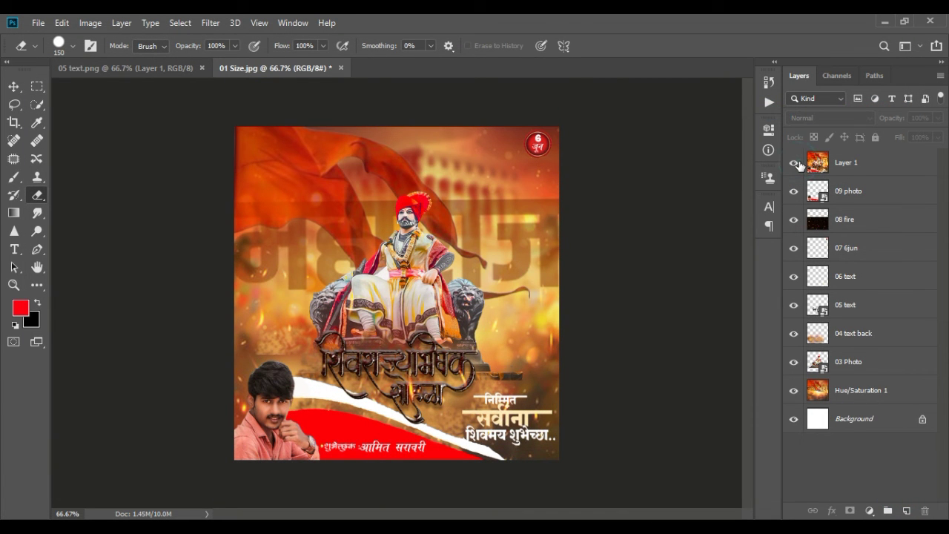
click(796, 163)
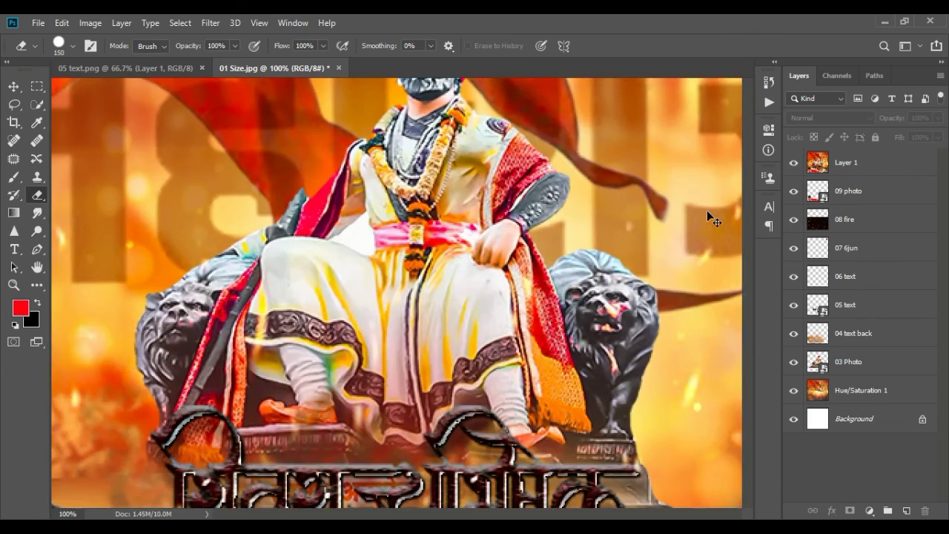
key(ctrl+minus)
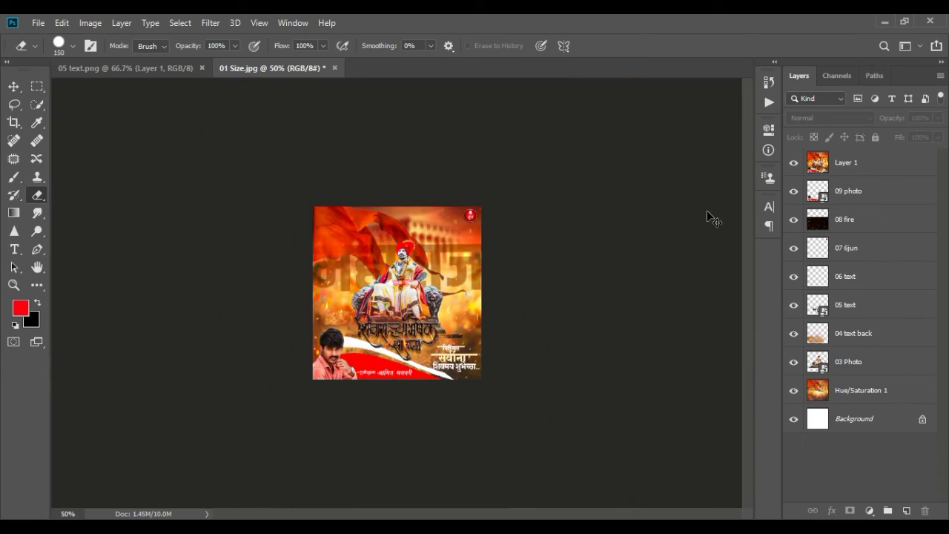
key(ctrl+plus)
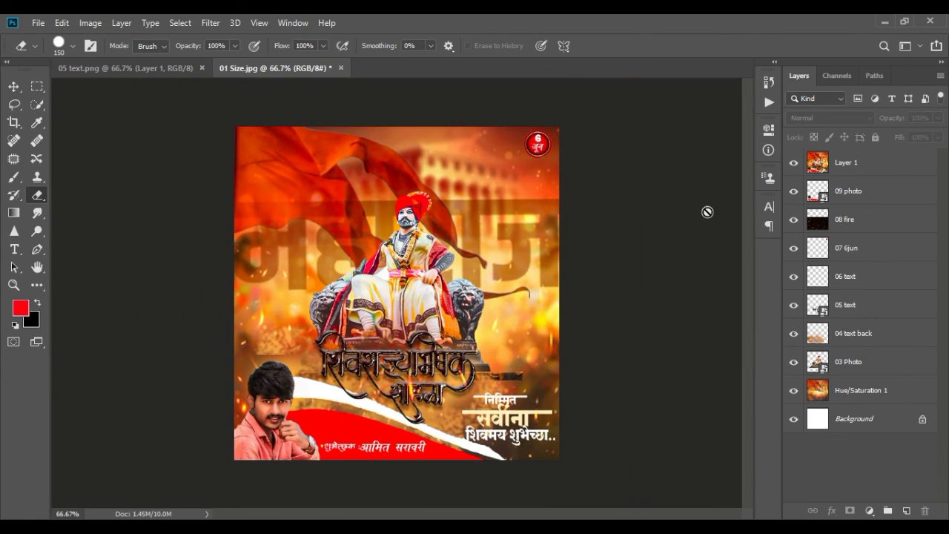